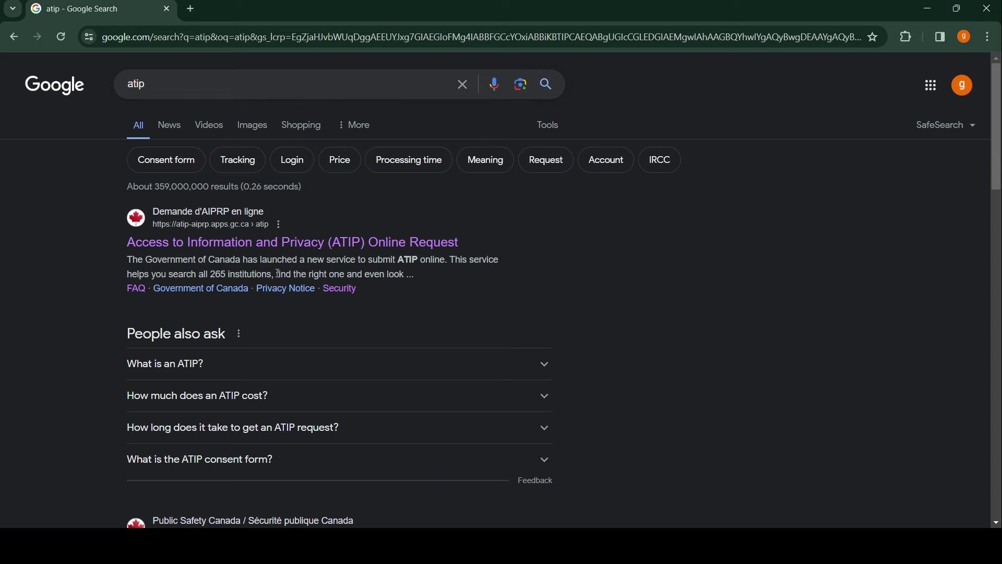
- Open the 'Access to Information and Privacy (ATIP) Online Request' result from Google Search
{"action": "left_click", "coordinate": [250, 243]}
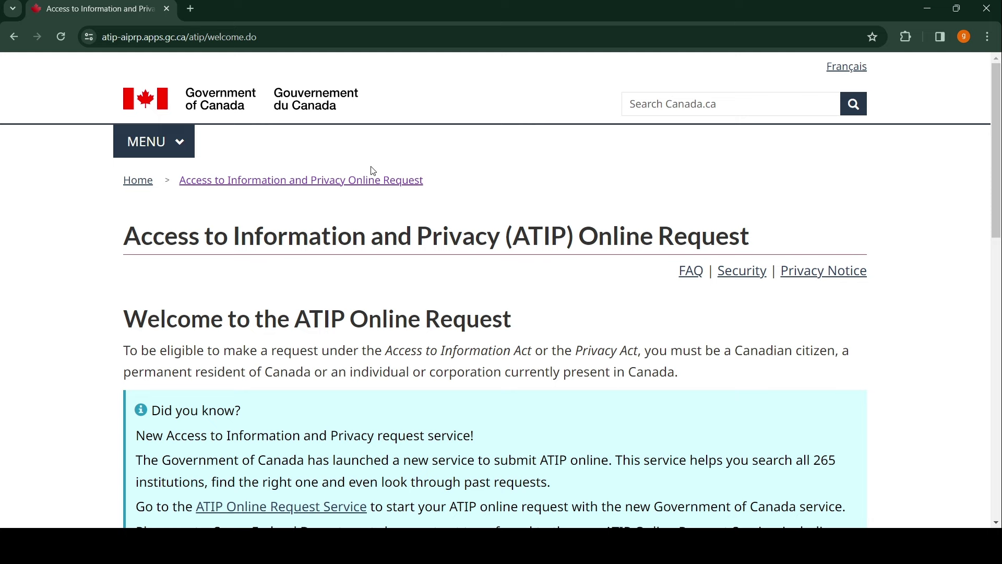
- Scroll through the ATIP welcome page and continue to the Privacy Notice
{"action": "scroll", "coordinate": [365, 177], "scroll_direction": "down", "scroll_amount": 3}
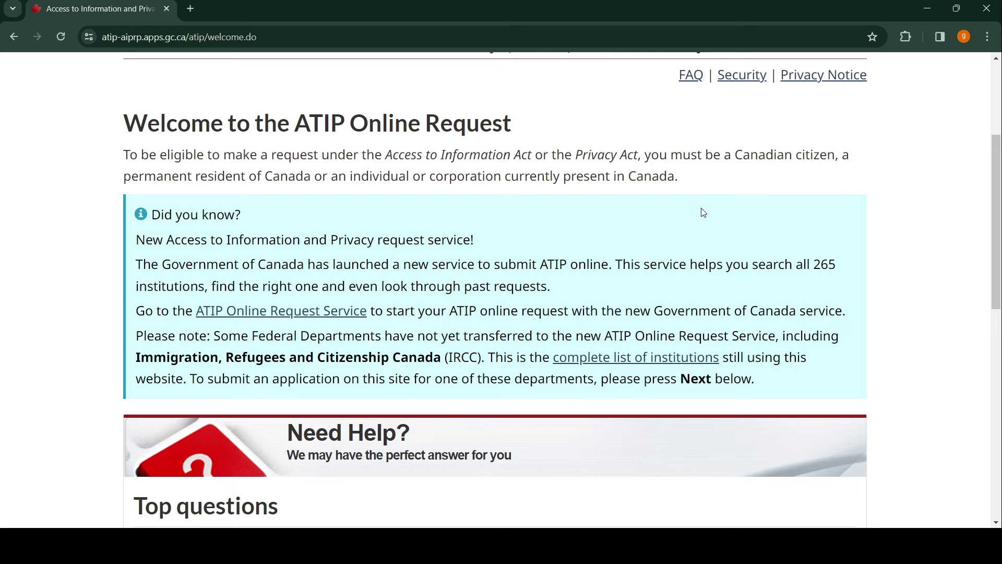
{"action": "scroll", "coordinate": [685, 207], "scroll_direction": "down", "scroll_amount": 1}
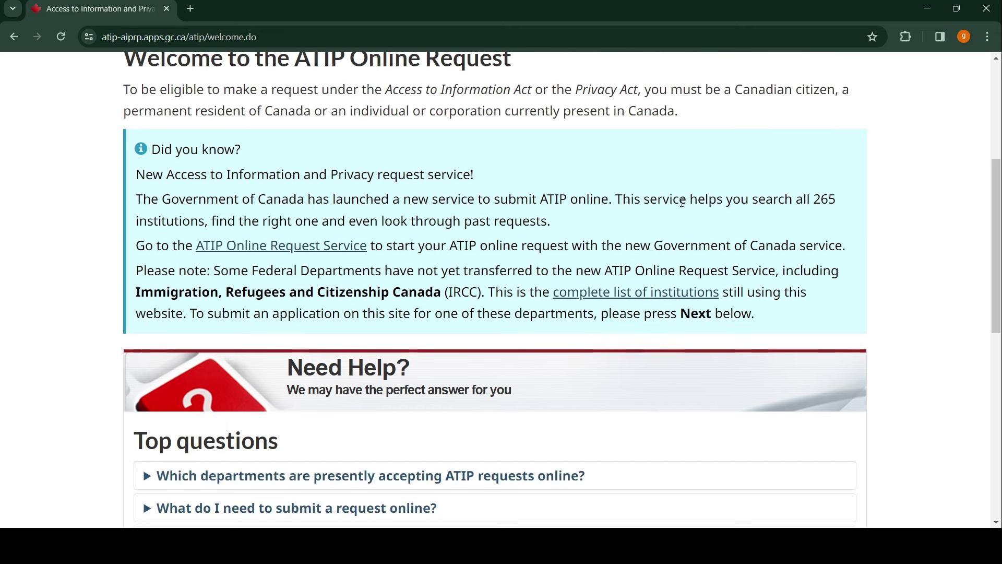
{"action": "scroll", "coordinate": [681, 214], "scroll_direction": "down", "scroll_amount": 2}
{"action": "scroll", "coordinate": [679, 219], "scroll_direction": "down", "scroll_amount": 4}
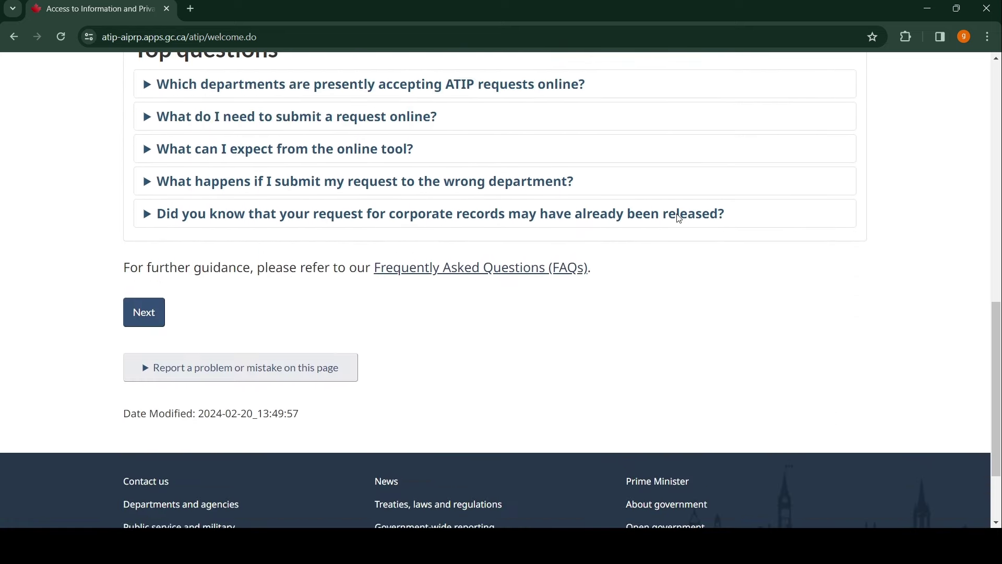
{"action": "left_click", "coordinate": [131, 309]}
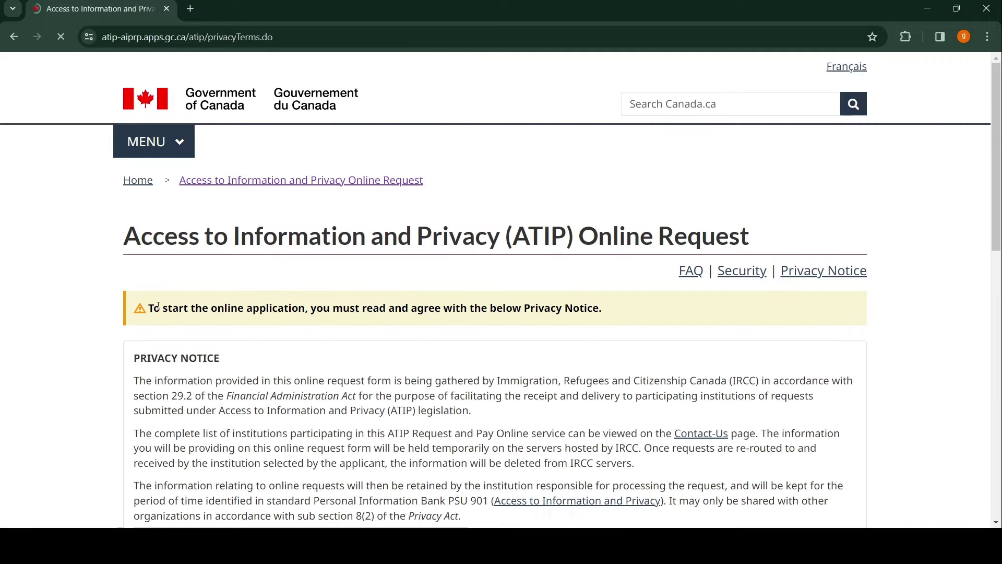
- Read through the Privacy Notice and tick 'I have read, understood and agree'
{"action": "scroll", "coordinate": [519, 250], "scroll_direction": "down", "scroll_amount": 3}
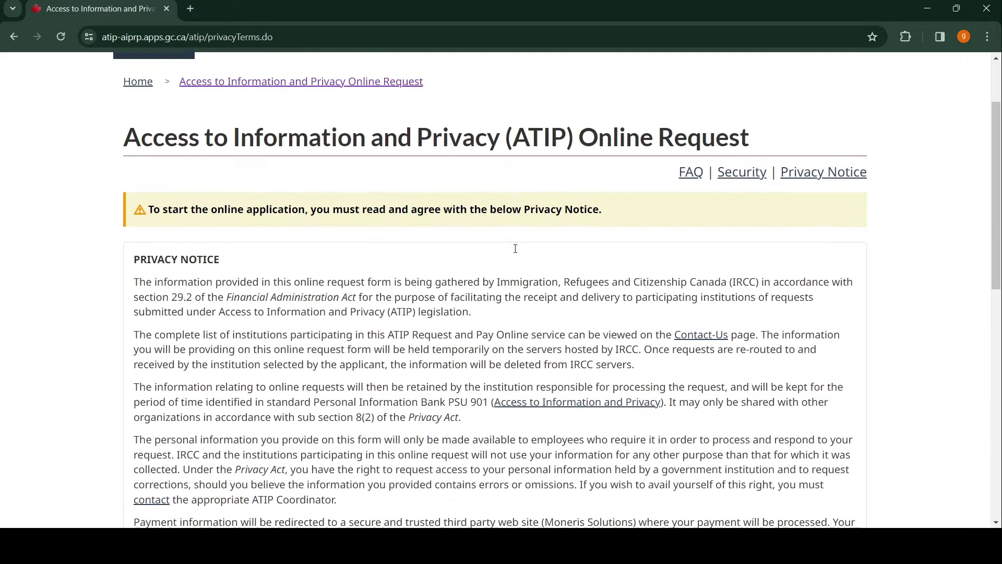
{"action": "scroll", "coordinate": [528, 238], "scroll_direction": "down", "scroll_amount": 3}
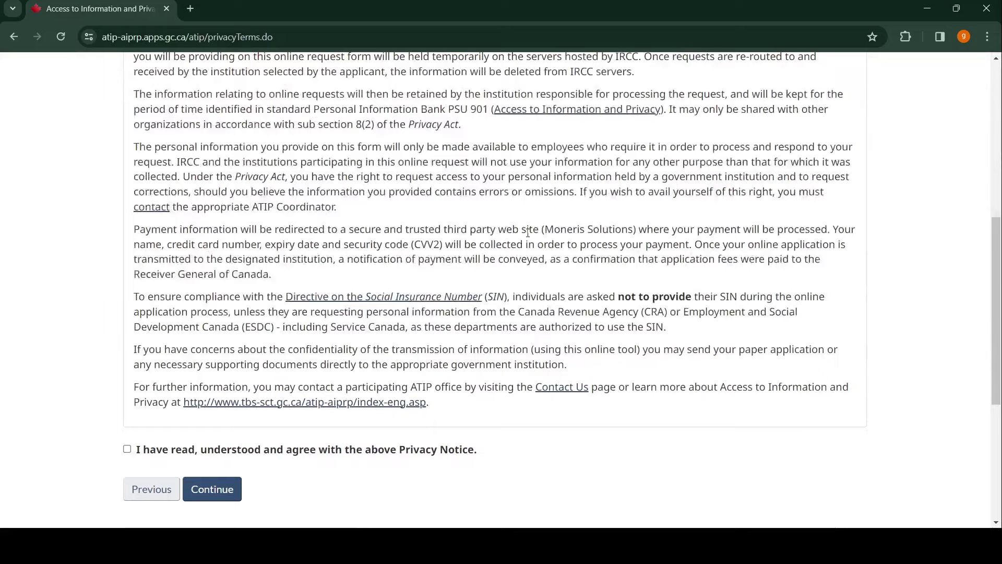
{"action": "scroll", "coordinate": [528, 232], "scroll_direction": "up", "scroll_amount": 5}
{"action": "scroll", "coordinate": [528, 232], "scroll_direction": "down", "scroll_amount": 5}
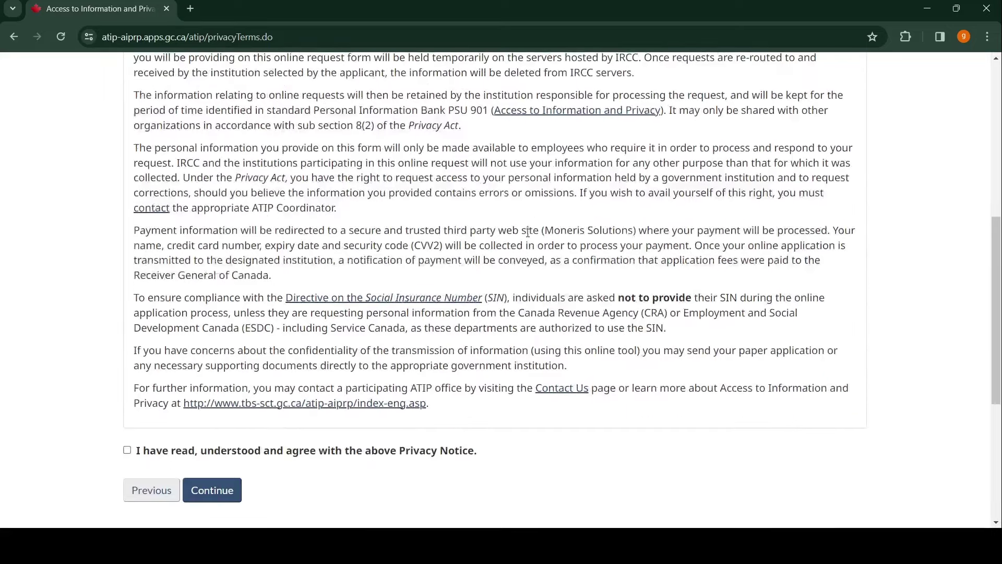
{"action": "scroll", "coordinate": [528, 233], "scroll_direction": "down", "scroll_amount": 3}
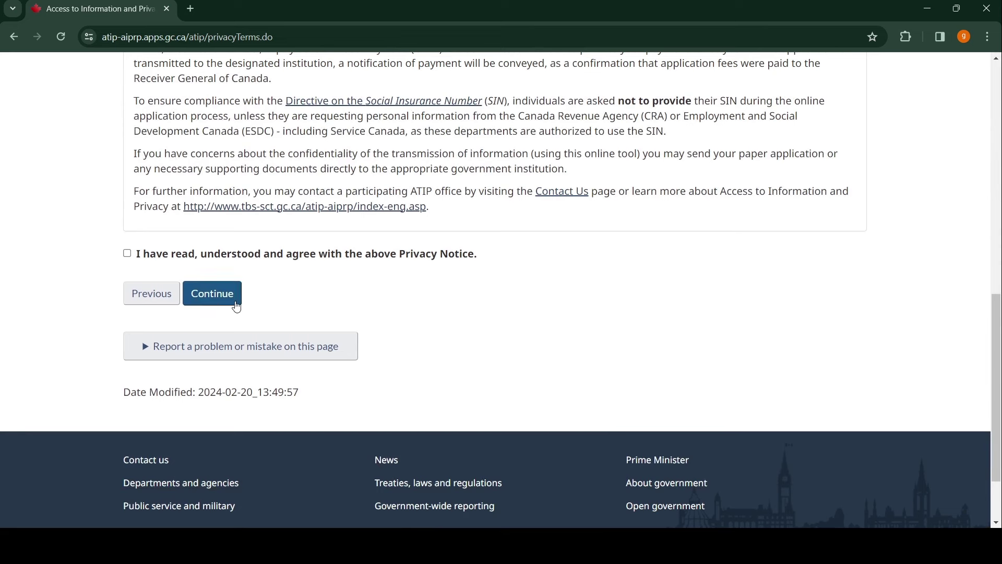
{"action": "left_click", "coordinate": [127, 254]}
- Select Immigration, Refugees and Citizenship Canada as department and accept its pre-request steps
{"action": "left_click", "coordinate": [231, 297]}
{"action": "scroll", "coordinate": [593, 224], "scroll_direction": "down", "scroll_amount": 3}
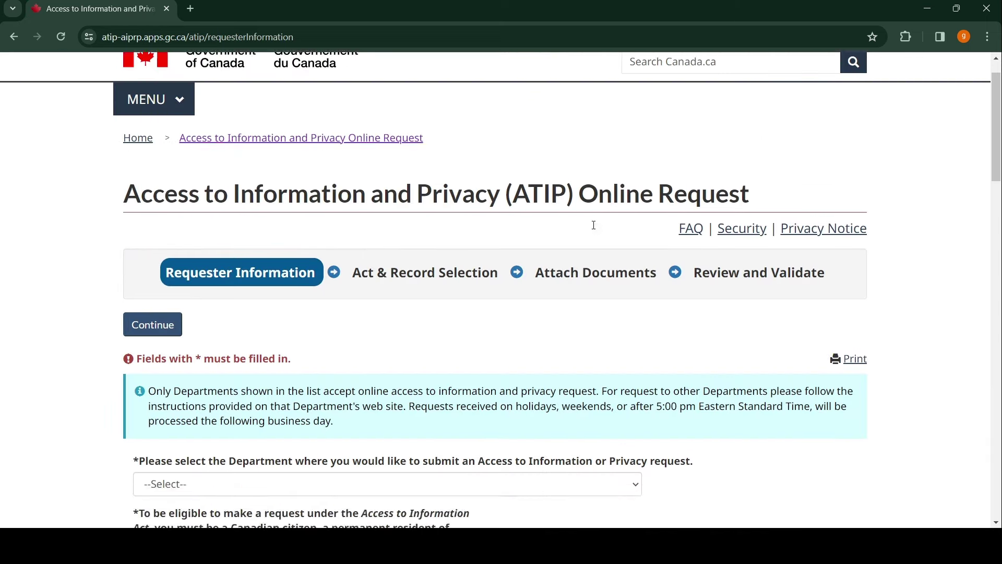
{"action": "scroll", "coordinate": [593, 225], "scroll_direction": "down", "scroll_amount": 1}
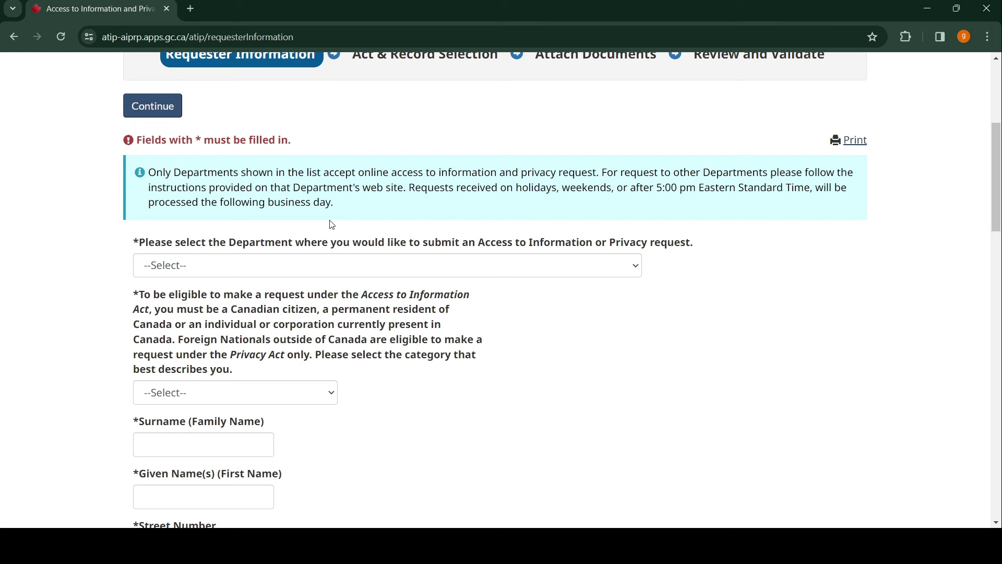
{"action": "left_click", "coordinate": [638, 272]}
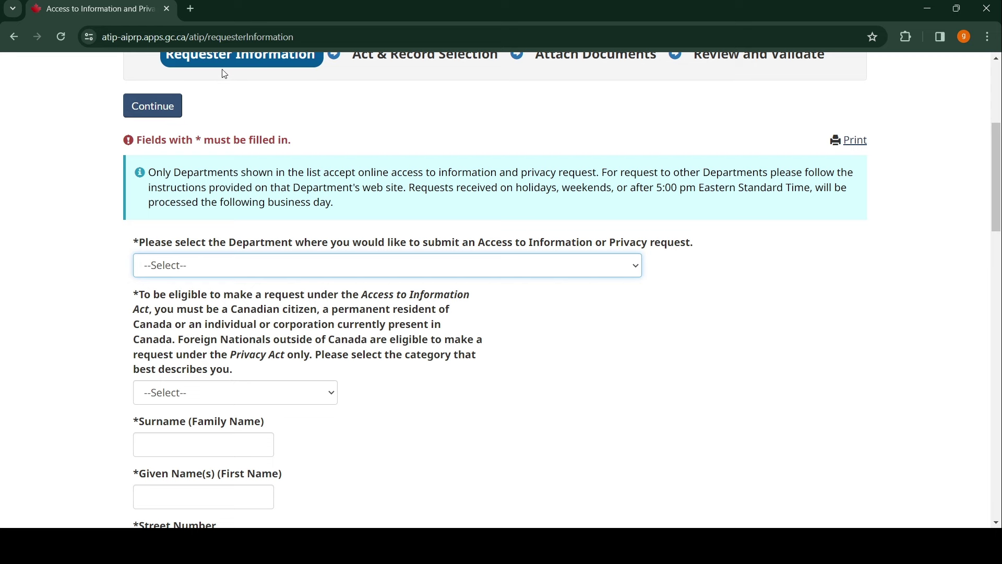
{"action": "key", "text": "i"}
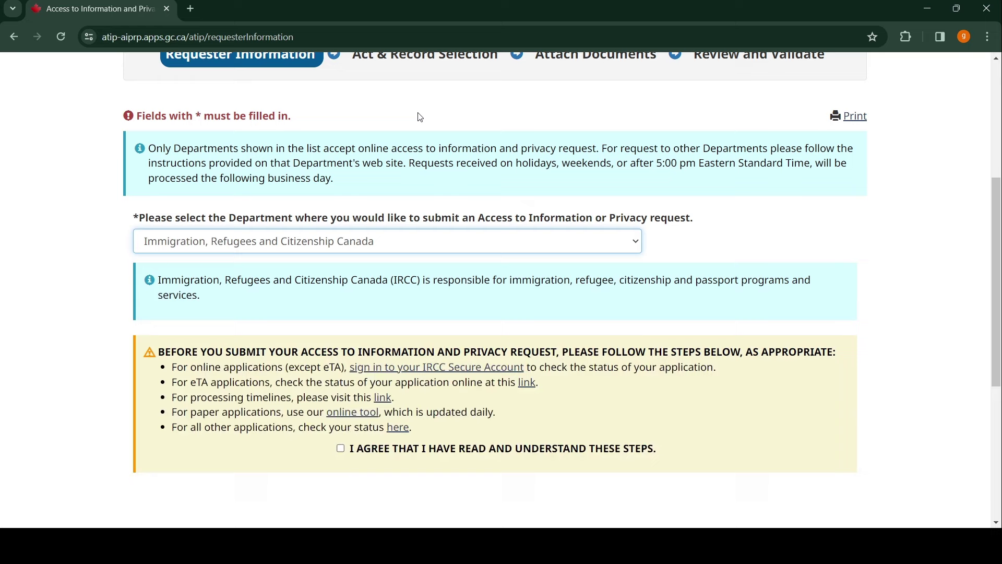
{"action": "scroll", "coordinate": [507, 135], "scroll_direction": "down", "scroll_amount": 3}
{"action": "scroll", "coordinate": [507, 139], "scroll_direction": "down", "scroll_amount": 3}
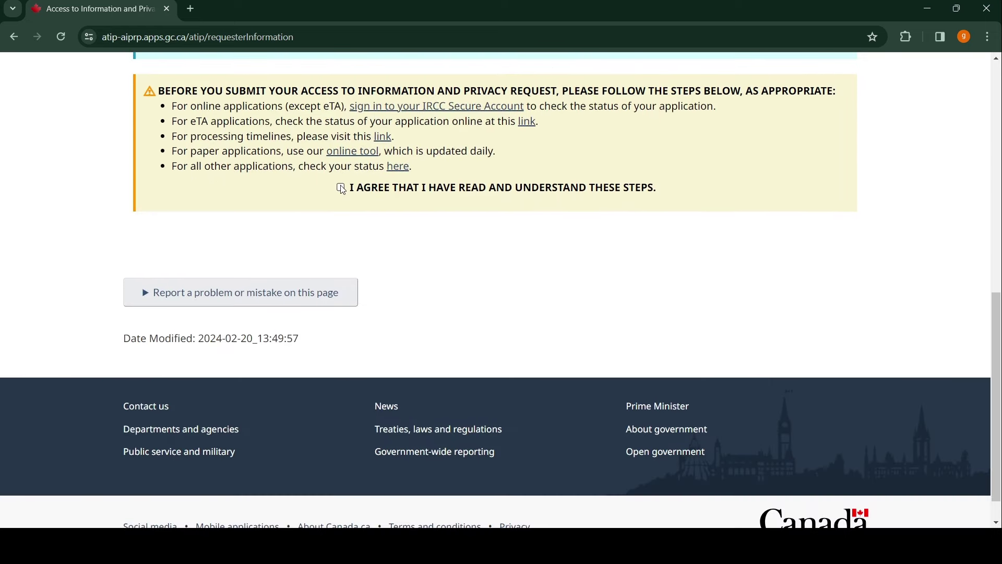
{"action": "left_click", "coordinate": [341, 188]}
{"action": "scroll", "coordinate": [552, 159], "scroll_direction": "down", "scroll_amount": 1}
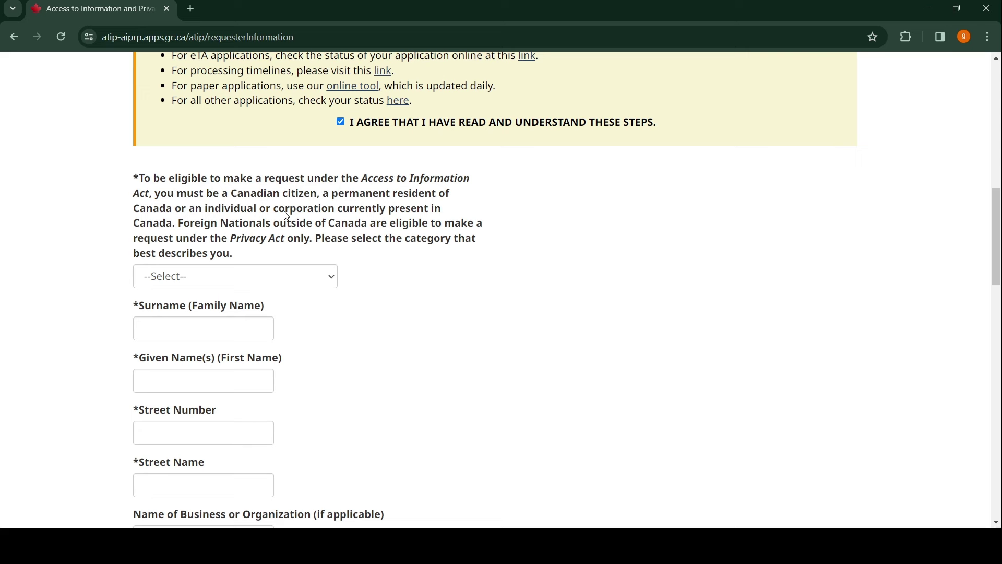
- Choose Foreign National outside of Canada as category and enter the requester's surname and given name
{"action": "left_click", "coordinate": [328, 283]}
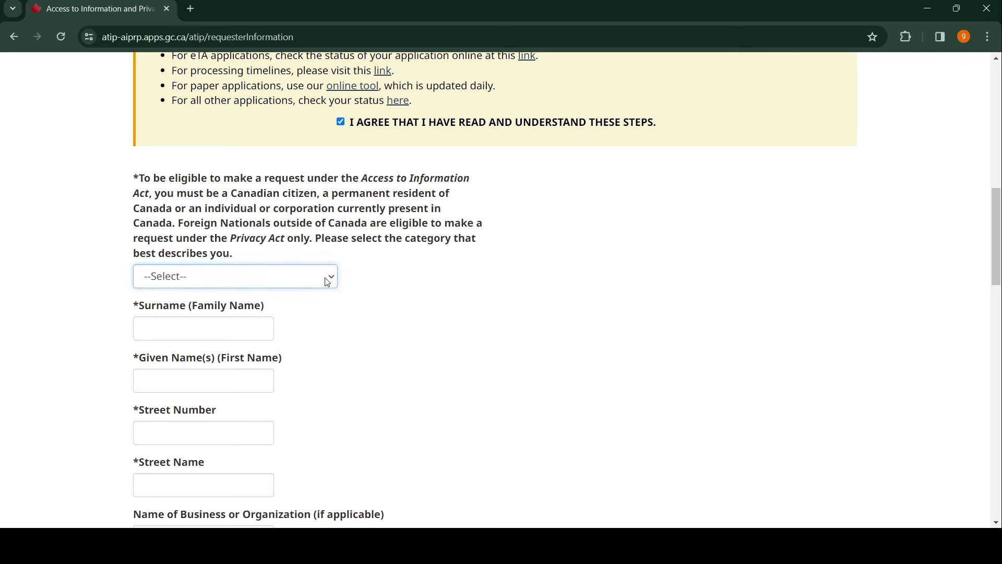
{"action": "left_click", "coordinate": [239, 370]}
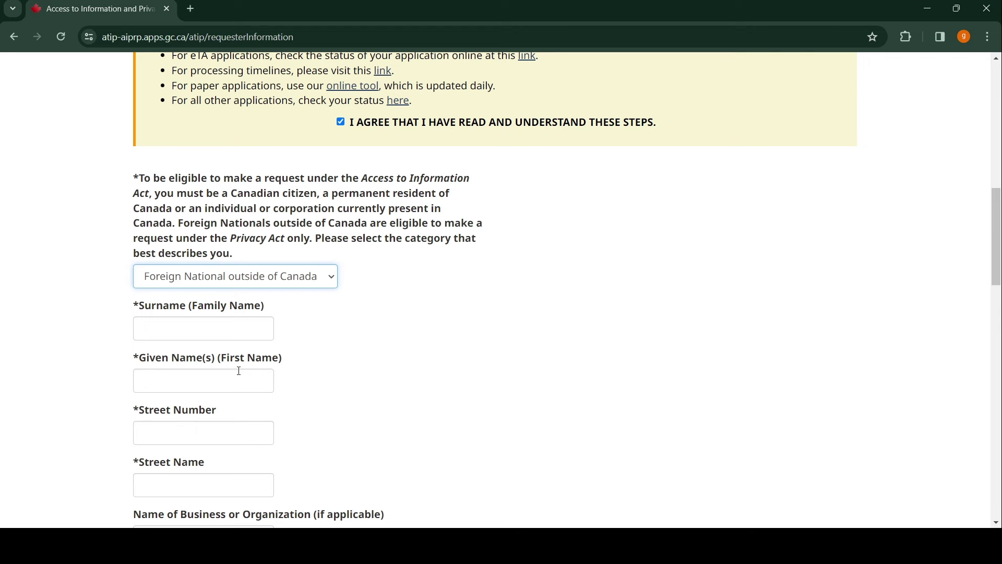
{"action": "scroll", "coordinate": [303, 302], "scroll_direction": "down", "scroll_amount": 1}
{"action": "left_click", "coordinate": [209, 262]}
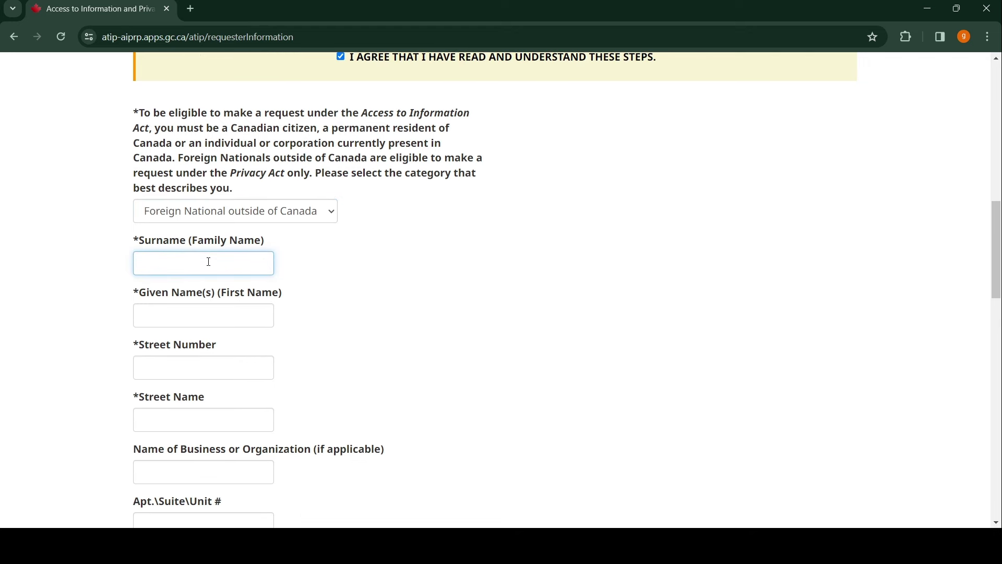
{"action": "left_click", "coordinate": [194, 317]}
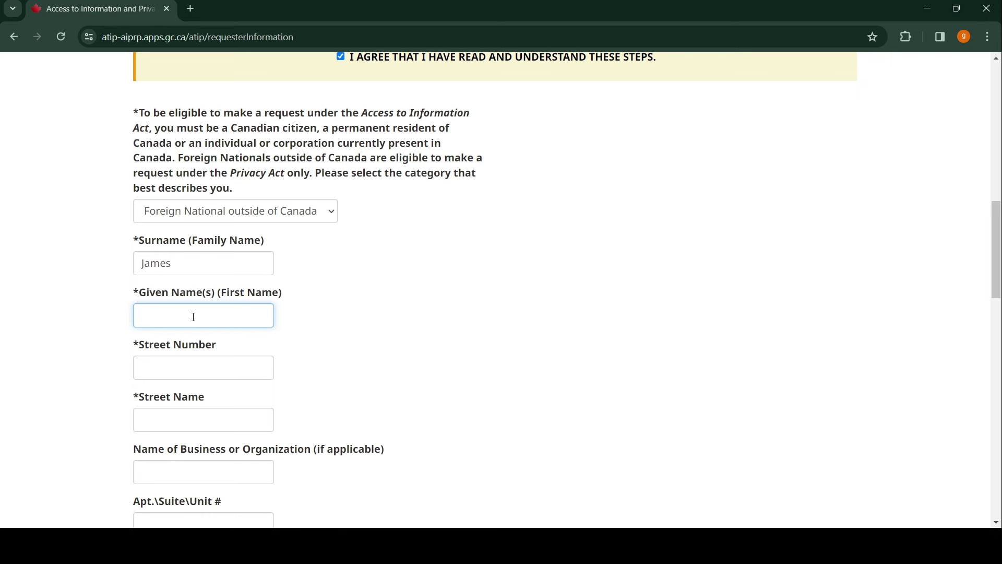
{"action": "scroll", "coordinate": [199, 306], "scroll_direction": "down", "scroll_amount": 1}
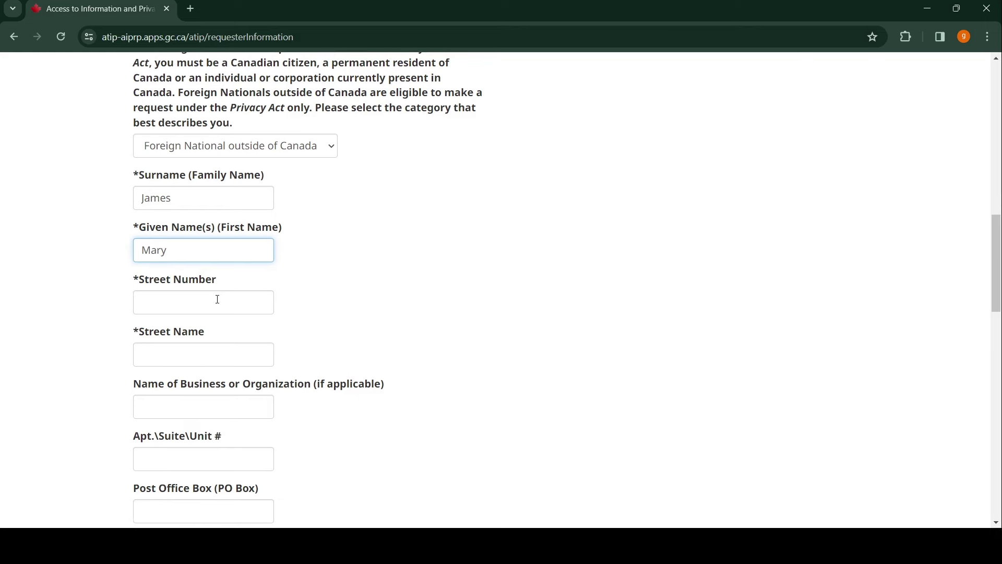
- Enter the requester's street number and street name
{"action": "left_click", "coordinate": [217, 302]}
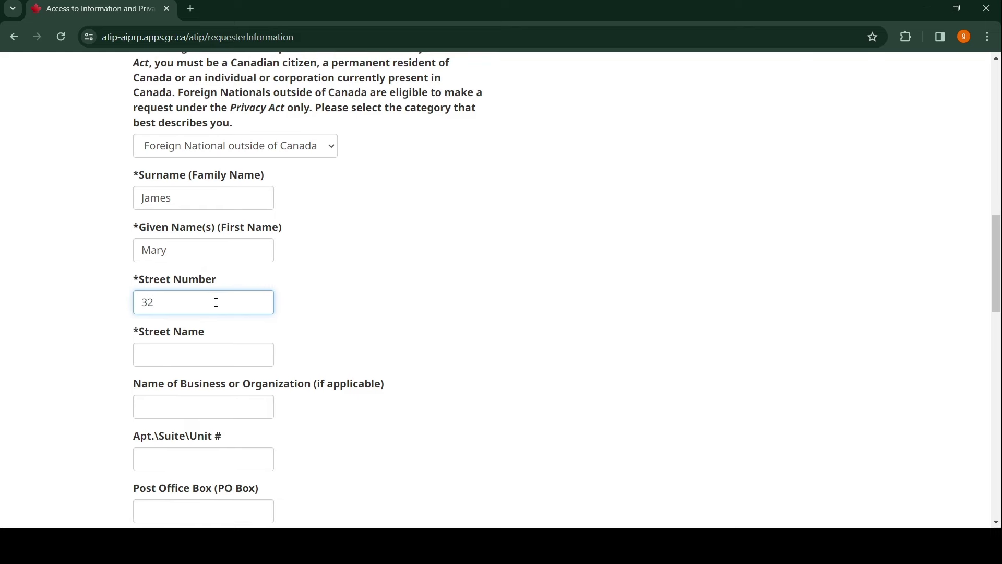
{"action": "left_click", "coordinate": [208, 358]}
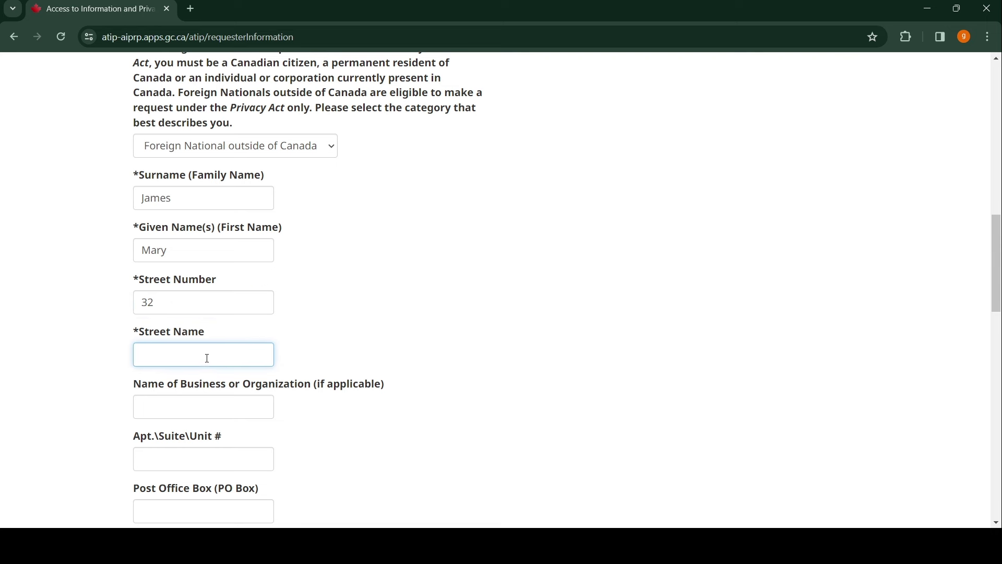
{"action": "scroll", "coordinate": [208, 363], "scroll_direction": "down", "scroll_amount": 2}
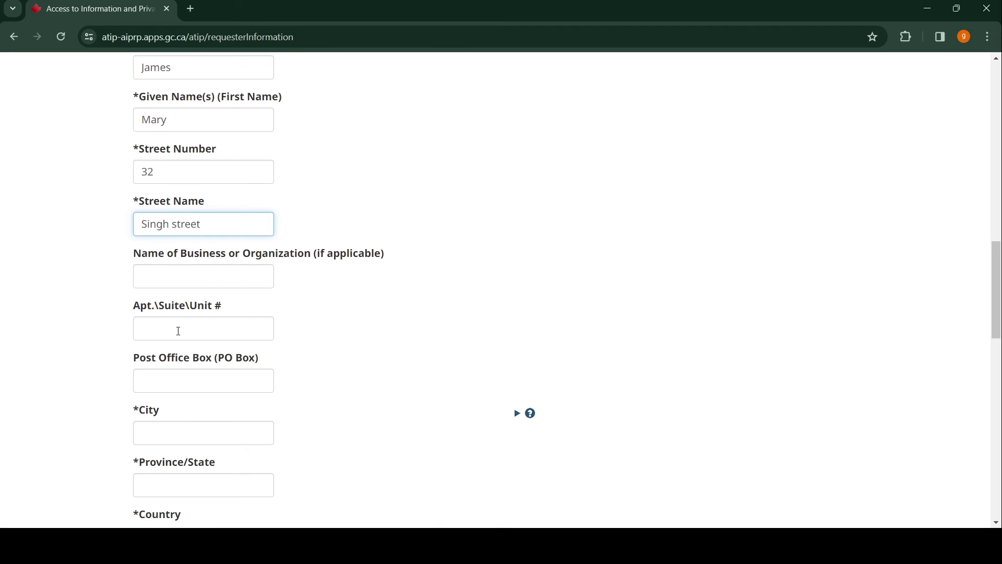
{"action": "left_click", "coordinate": [178, 332]}
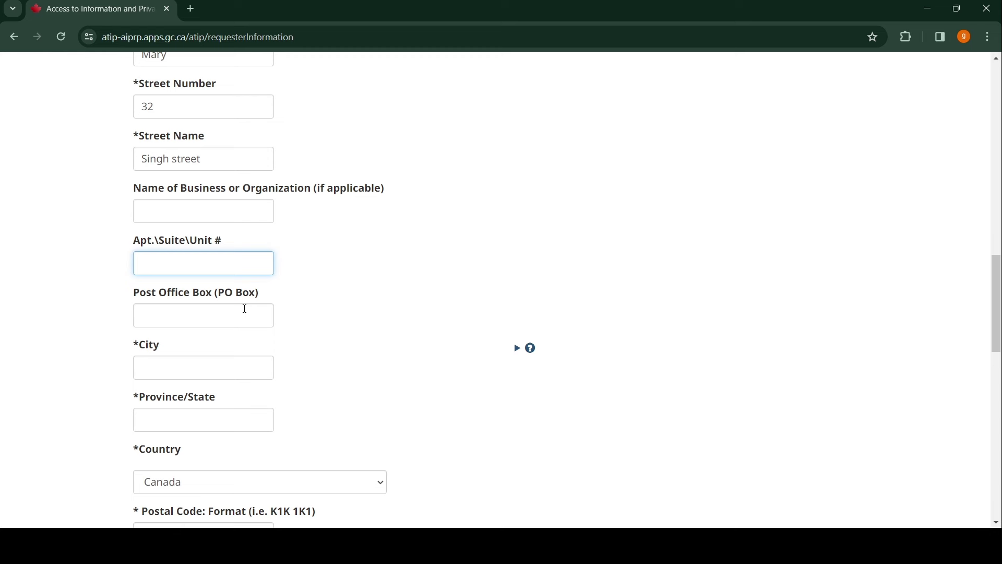
{"action": "scroll", "coordinate": [245, 308], "scroll_direction": "down", "scroll_amount": 2}
- Fill in the requester's city and province/state
{"action": "left_click", "coordinate": [187, 233]}
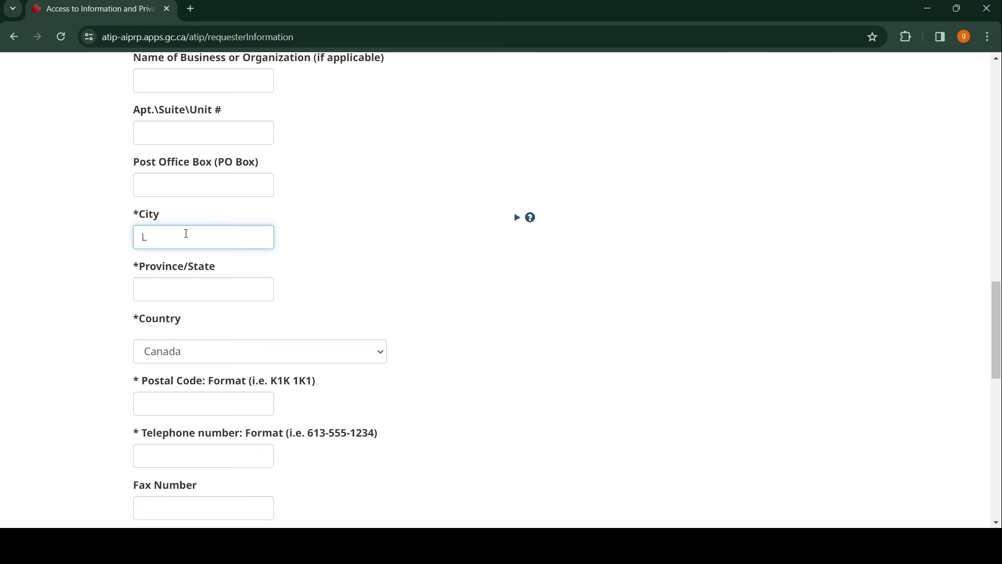
{"action": "type", "text": "La"}
{"action": "type", "text": "o"}
{"action": "type", "text": "gos"}
{"action": "left_click", "coordinate": [163, 295]}
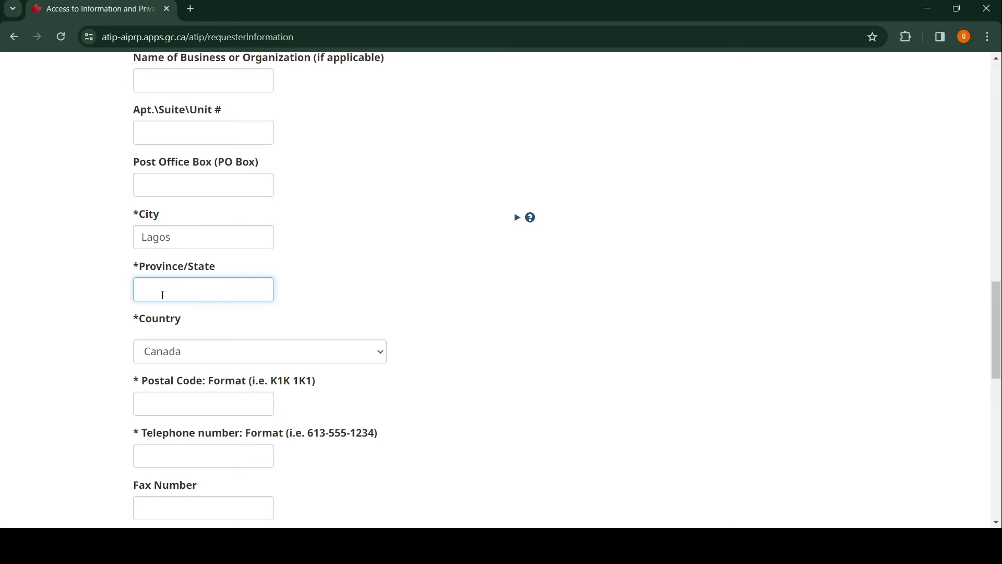
{"action": "type", "text": "Lagos"}
{"action": "left_click", "coordinate": [381, 352]}
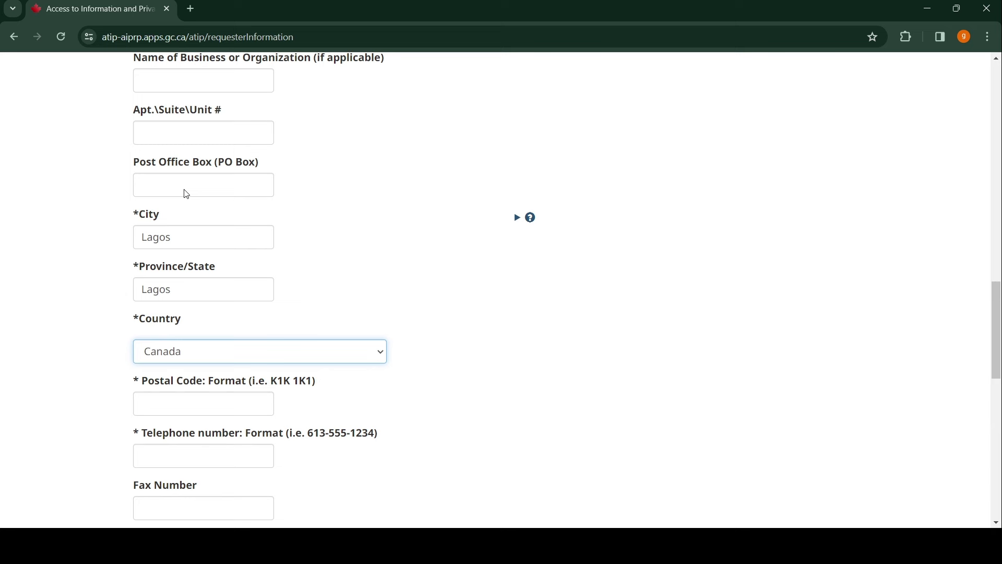
- Set the country to Nigeria and enter the postal code and telephone number
{"action": "type", "text": "nigeria"}
{"action": "scroll", "coordinate": [304, 239], "scroll_direction": "down", "scroll_amount": 3}
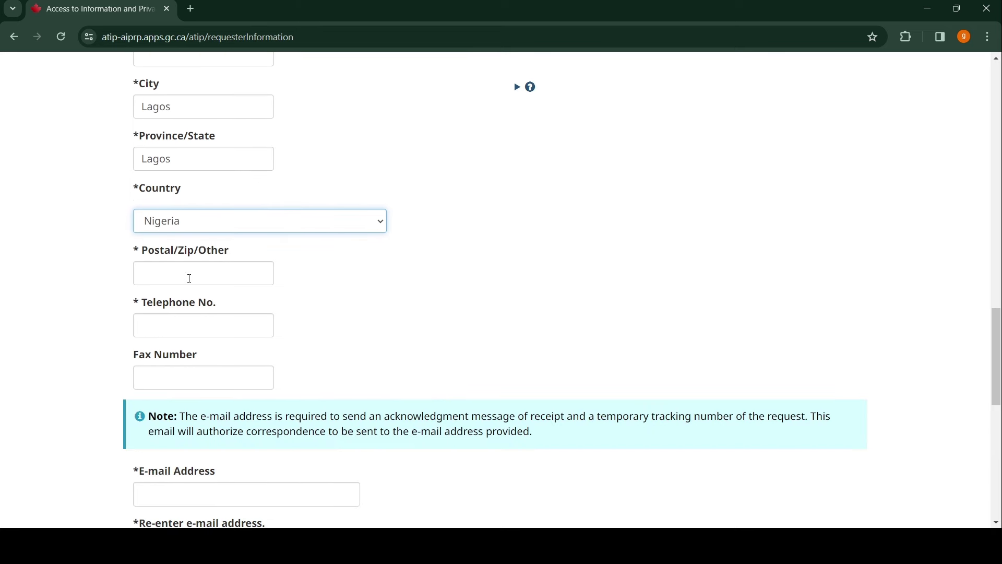
{"action": "left_click", "coordinate": [190, 280]}
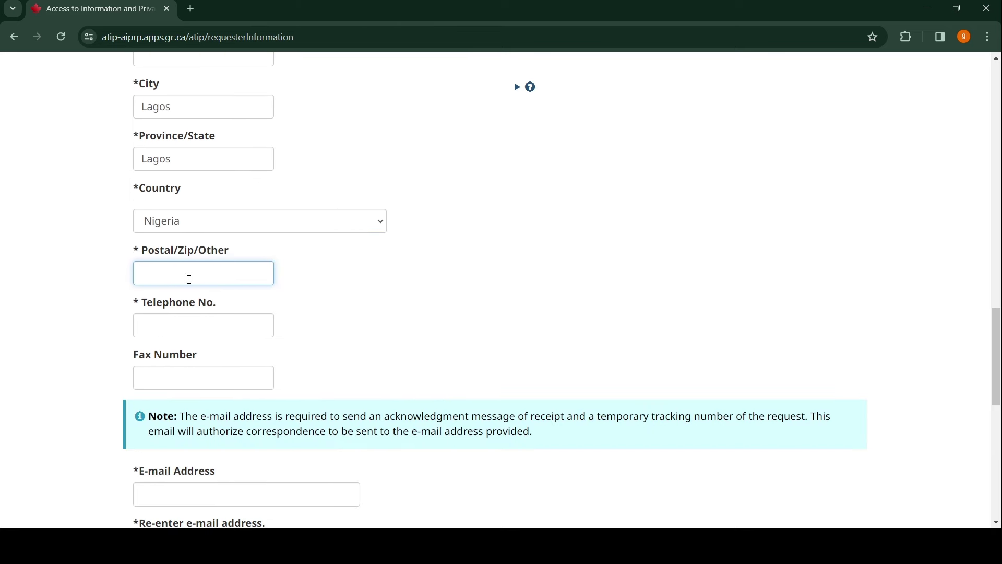
{"action": "type", "text": "200201"}
{"action": "left_click", "coordinate": [198, 331]}
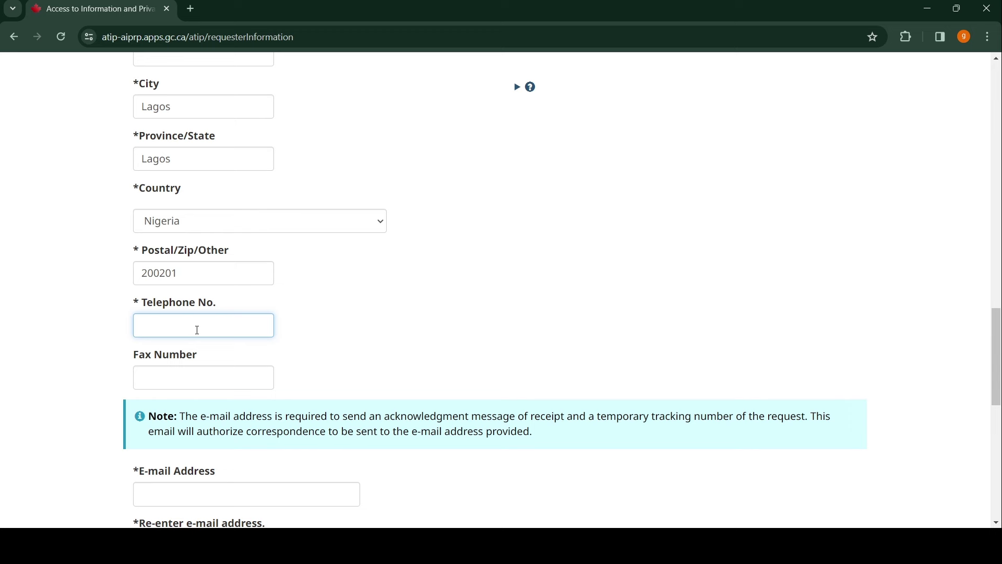
{"action": "scroll", "coordinate": [376, 297], "scroll_direction": "down", "scroll_amount": 4}
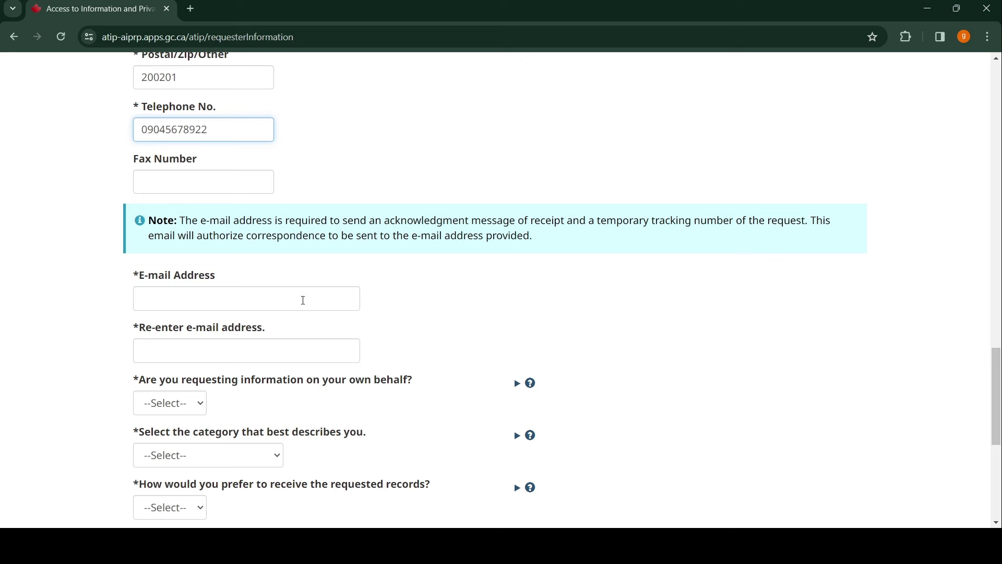
- Enter the requester's e-mail address and paste it into the Re-enter e-mail field
{"action": "left_click", "coordinate": [258, 303]}
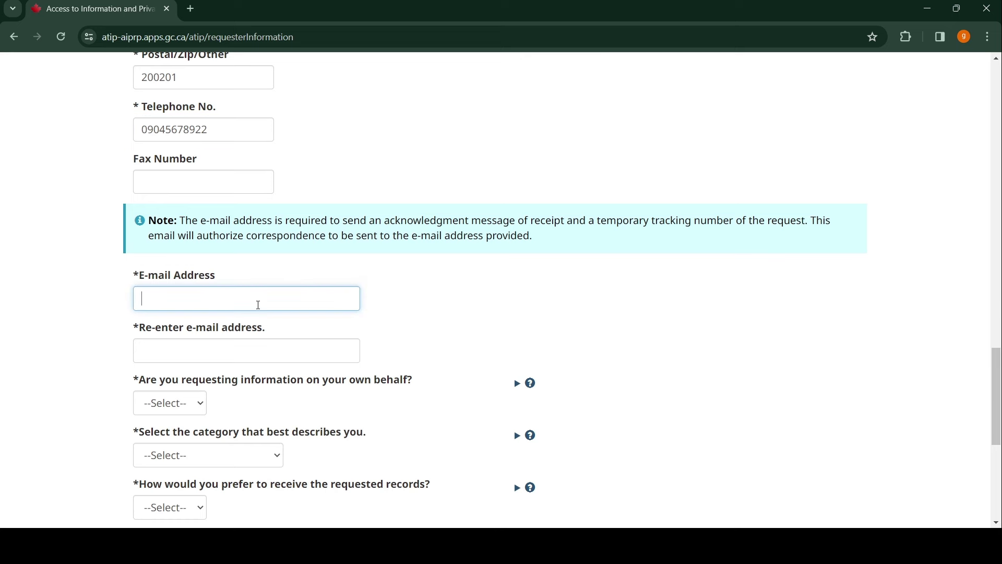
{"action": "scroll", "coordinate": [417, 266], "scroll_direction": "up", "scroll_amount": 14}
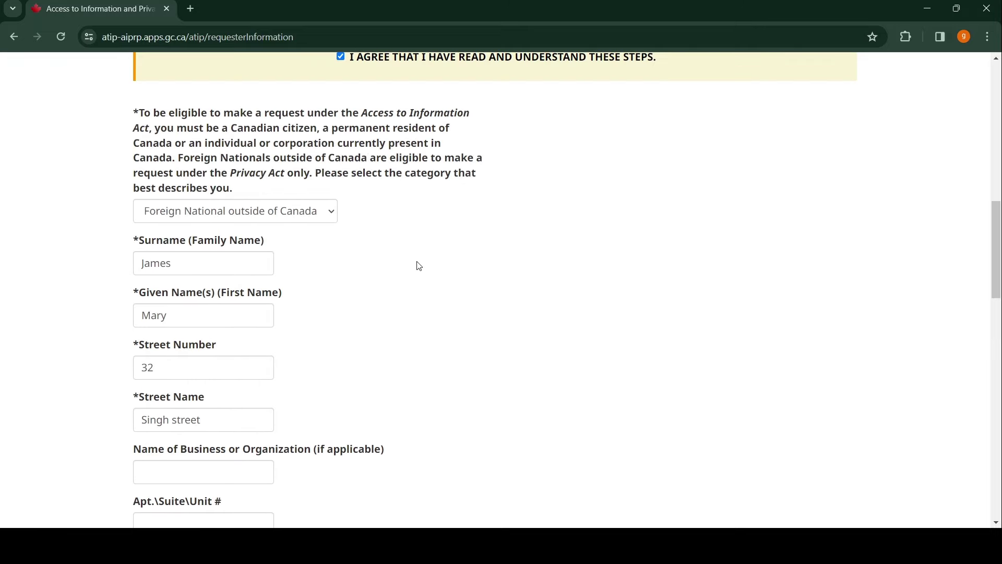
{"action": "scroll", "coordinate": [418, 265], "scroll_direction": "down", "scroll_amount": 14}
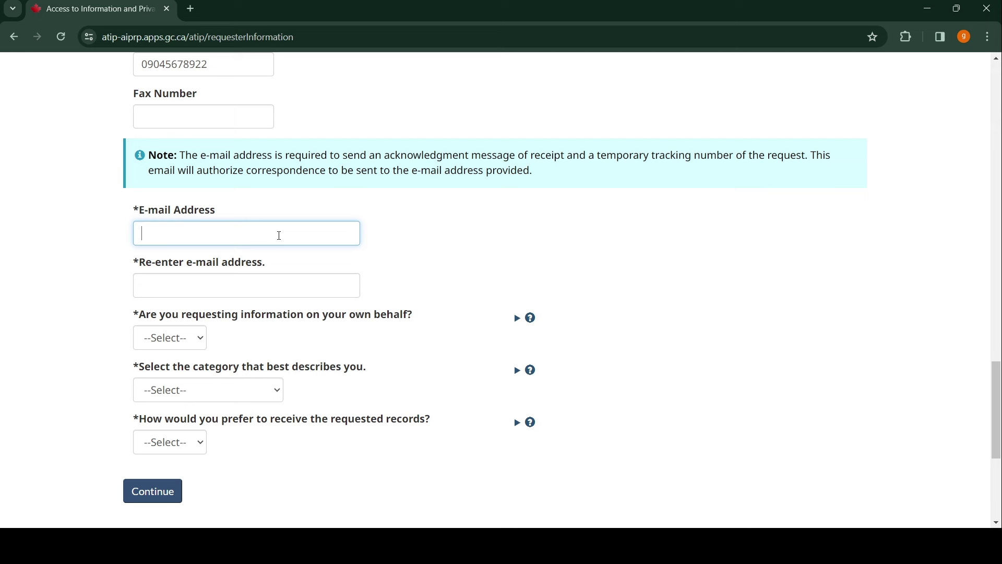
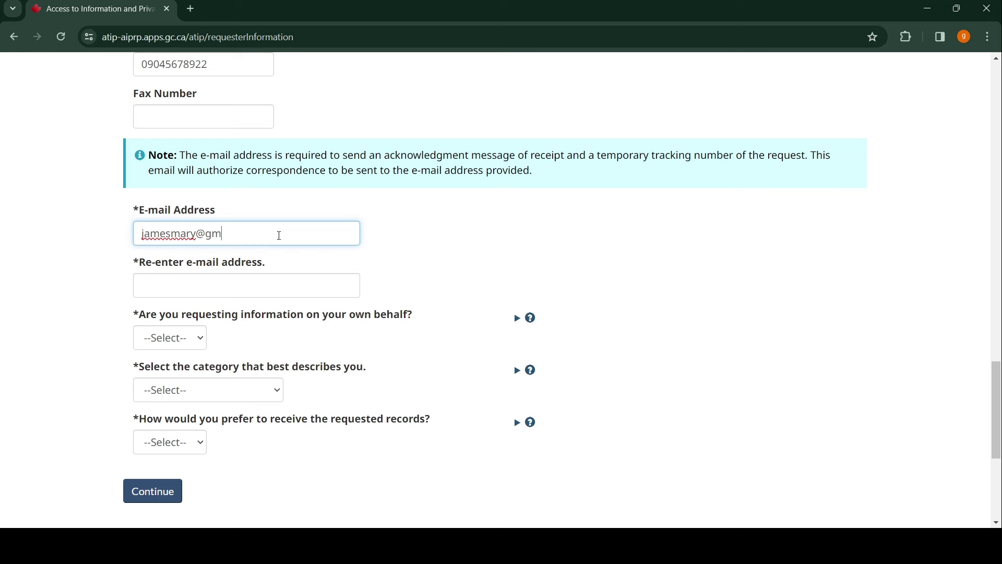
{"action": "left_click_drag", "start_coordinate": [261, 234], "coordinate": [135, 243]}
{"action": "key", "text": "ctrl+c"}
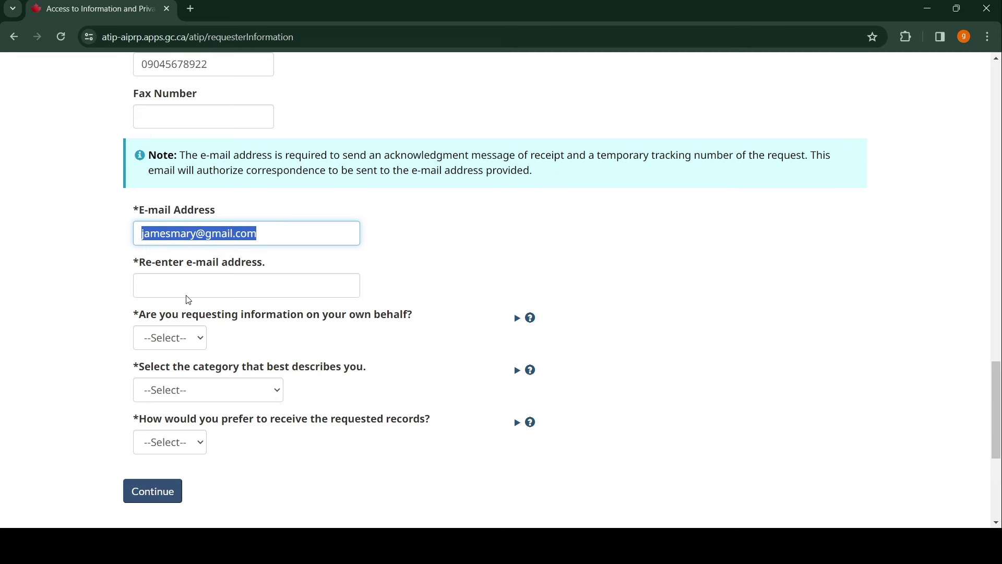
{"action": "left_click", "coordinate": [155, 279]}
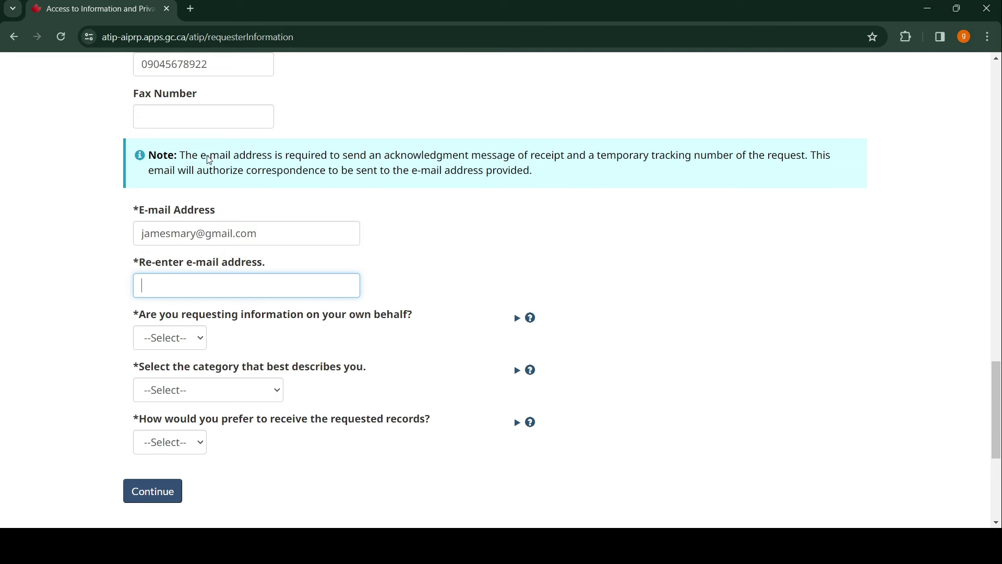
{"action": "key", "text": "ctrl+v"}
{"action": "scroll", "coordinate": [282, 226], "scroll_direction": "down", "scroll_amount": 1}
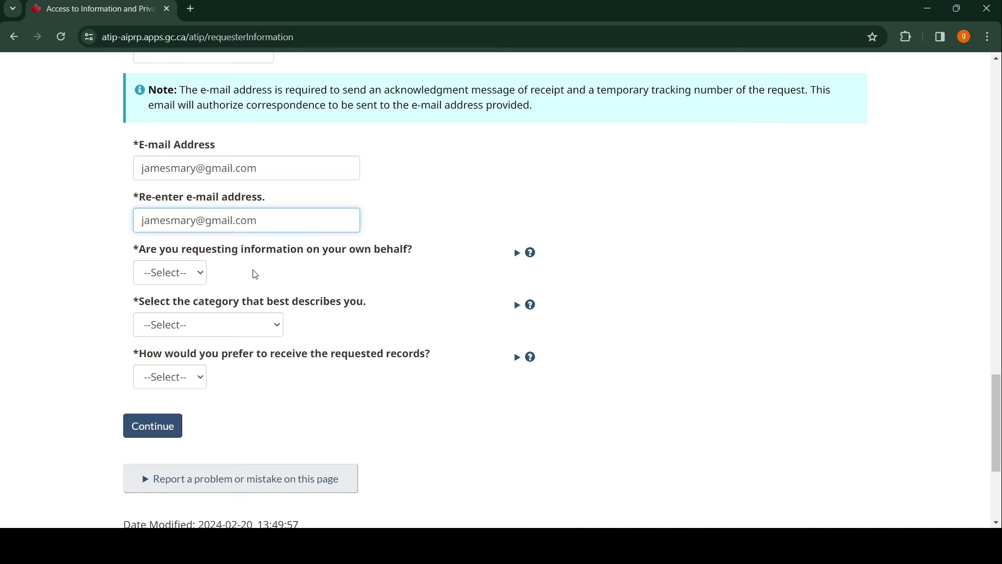
- Answer Yes to requesting on own behalf and choose Member of the Public as category
{"action": "left_click", "coordinate": [202, 277]}
{"action": "left_click", "coordinate": [186, 309]}
{"action": "scroll", "coordinate": [322, 236], "scroll_direction": "down", "scroll_amount": 1}
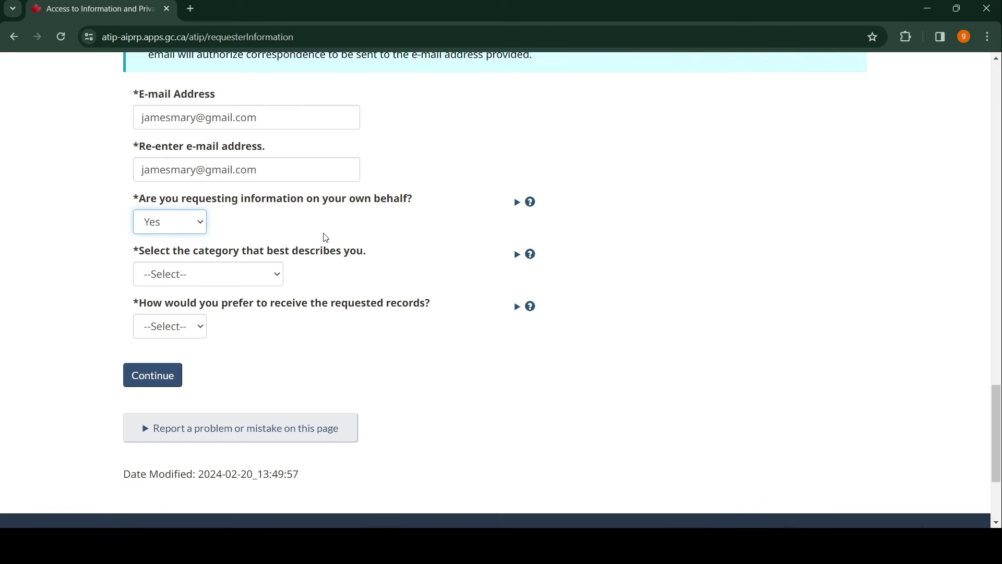
{"action": "left_click", "coordinate": [279, 268]}
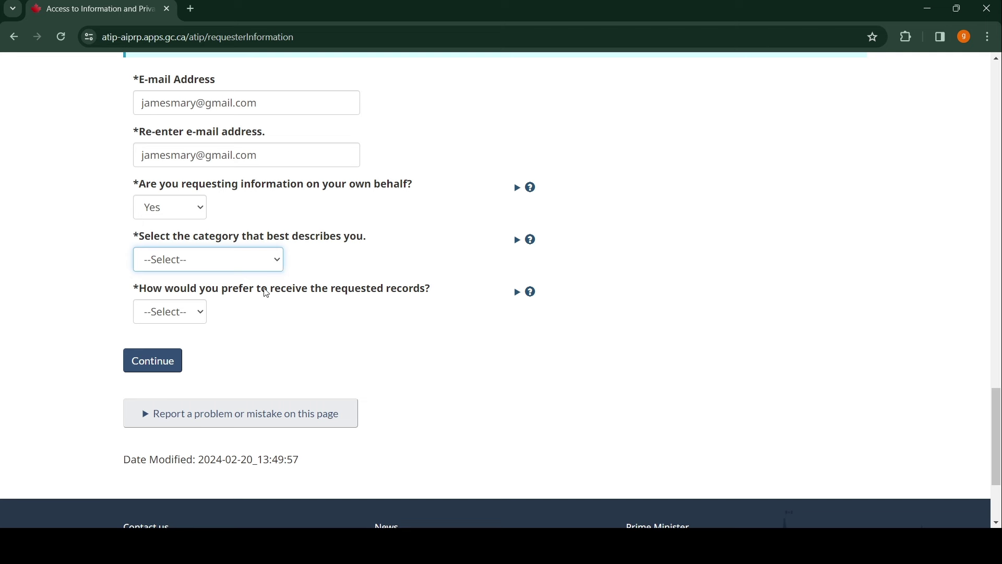
{"action": "left_click", "coordinate": [189, 353]}
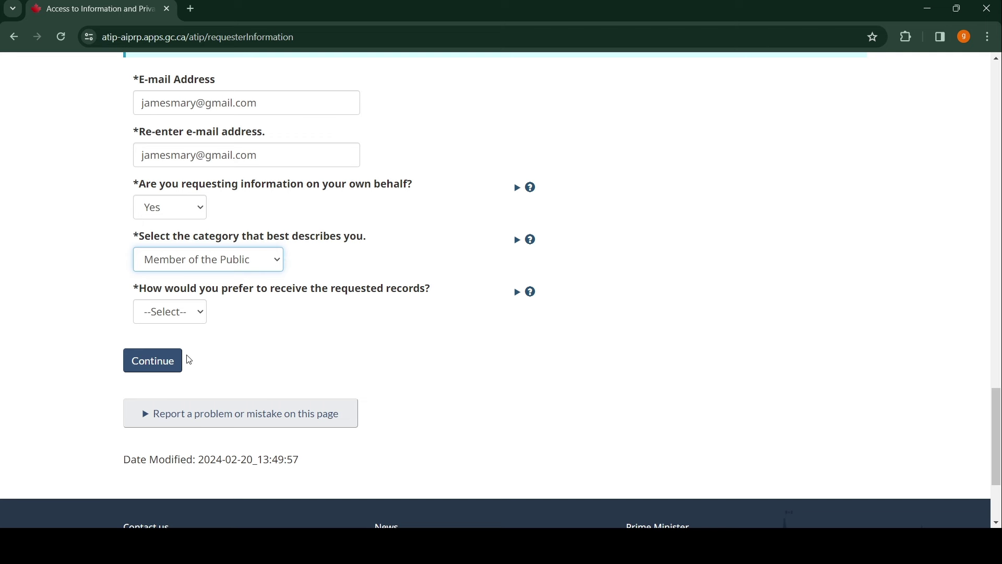
- Choose E-mail as the delivery method and submit the requester details
{"action": "scroll", "coordinate": [292, 271], "scroll_direction": "down", "scroll_amount": 3}
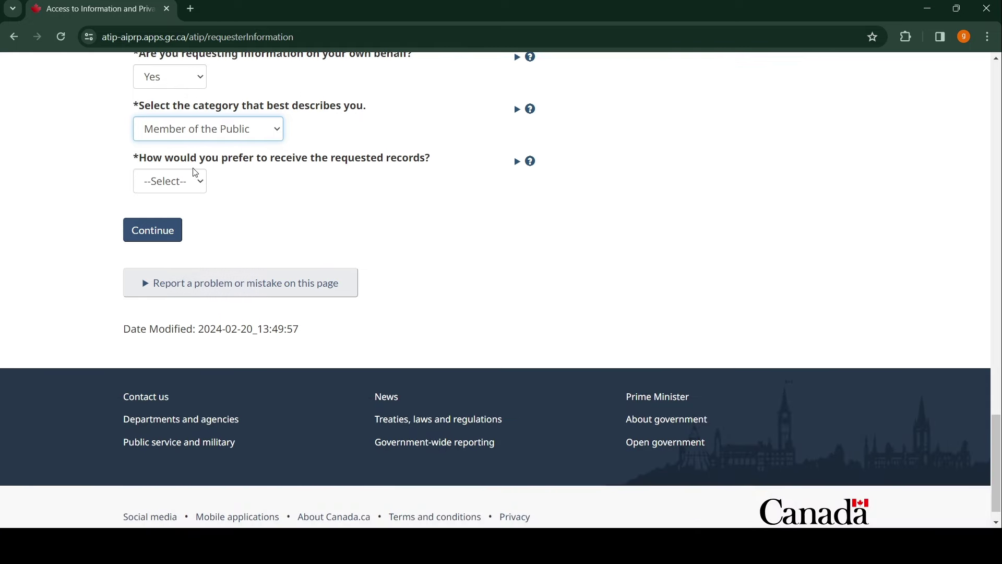
{"action": "left_click", "coordinate": [203, 188]}
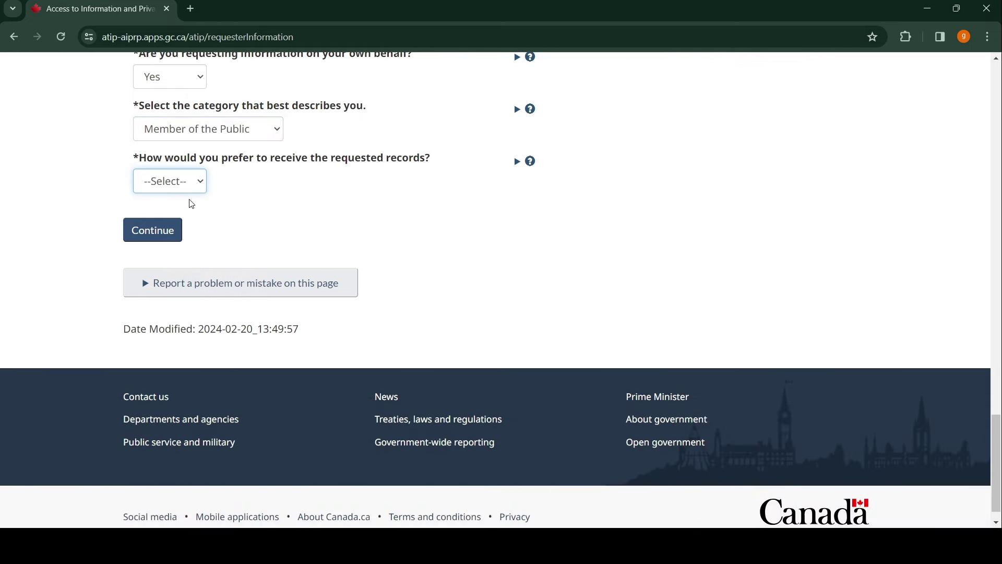
{"action": "key", "text": "Down"}
{"action": "left_click", "coordinate": [151, 234]}
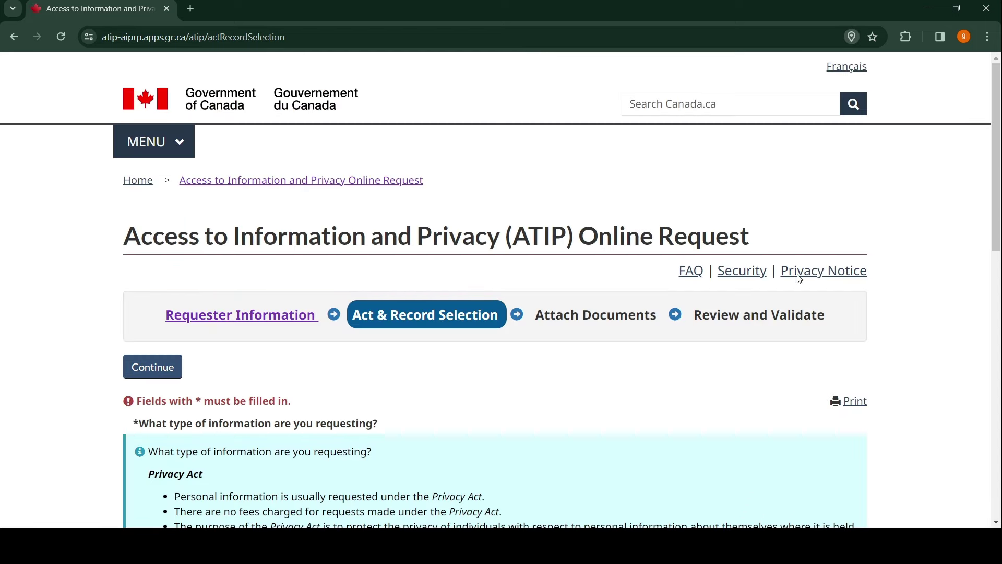
- Review the Act & Record Selection page and check the Privacy Act selection
{"action": "scroll", "coordinate": [526, 250], "scroll_direction": "down", "scroll_amount": 5}
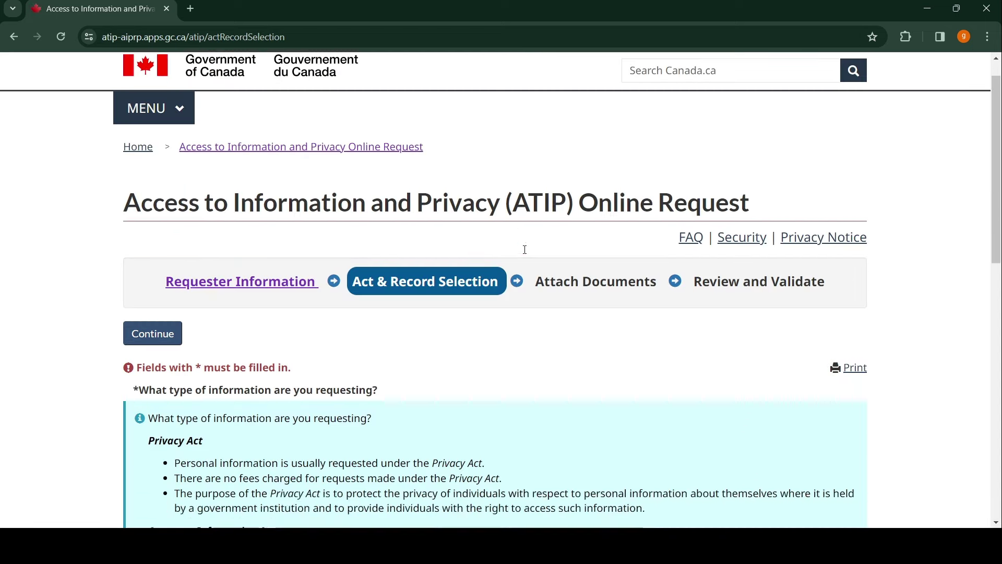
{"action": "scroll", "coordinate": [476, 210], "scroll_direction": "down", "scroll_amount": 3}
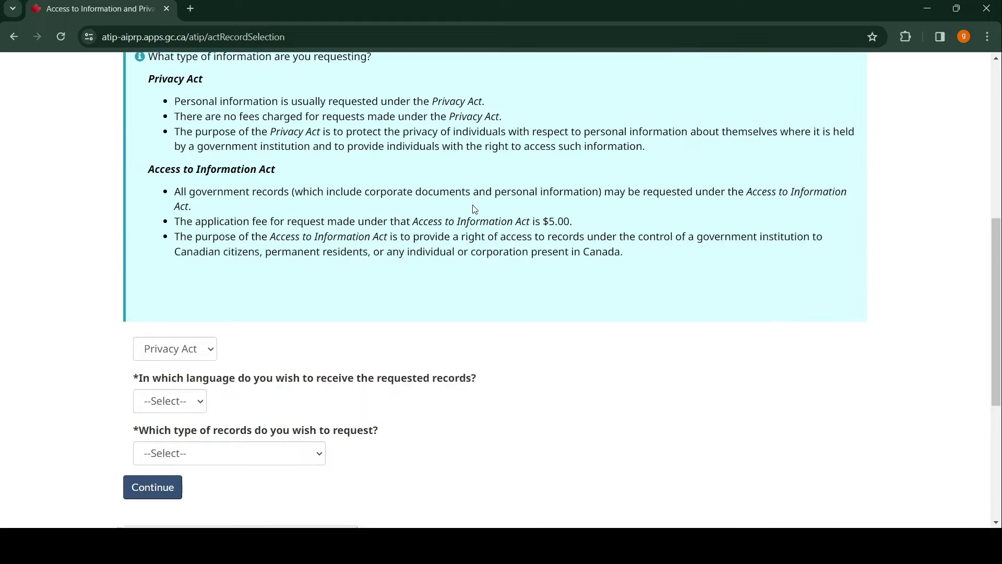
{"action": "scroll", "coordinate": [470, 211], "scroll_direction": "up", "scroll_amount": 2}
{"action": "scroll", "coordinate": [467, 213], "scroll_direction": "down", "scroll_amount": 2}
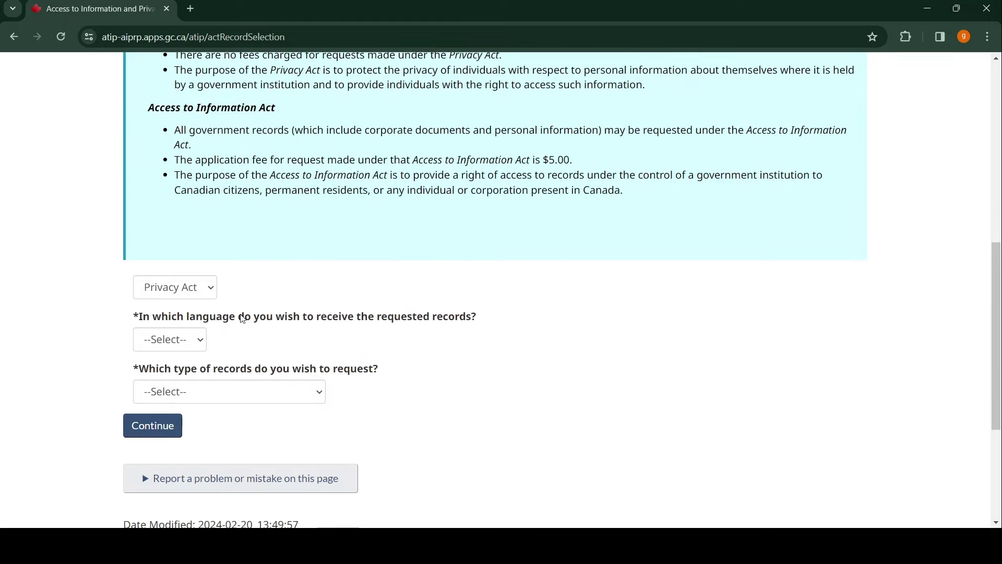
{"action": "left_click", "coordinate": [213, 288]}
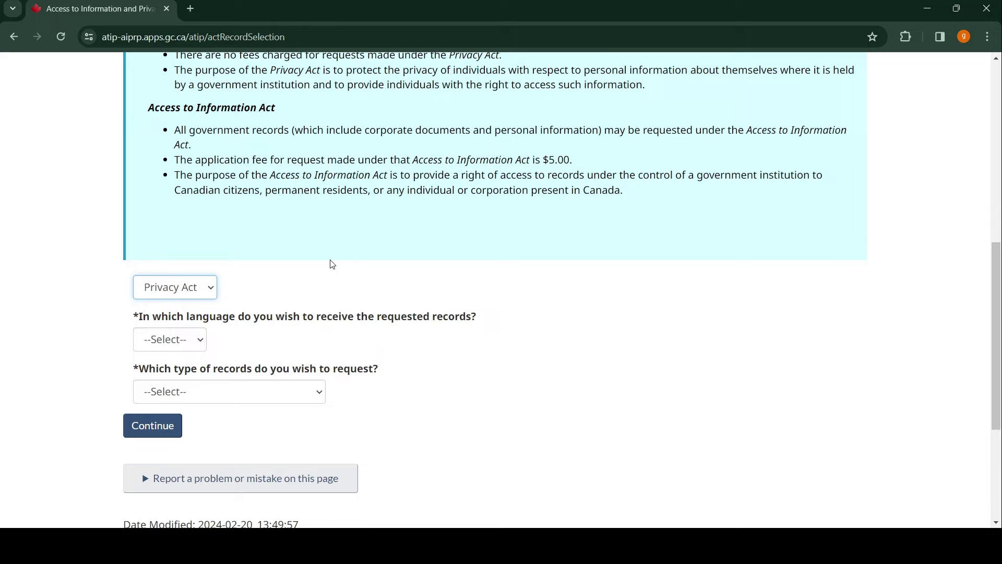
{"action": "scroll", "coordinate": [331, 264], "scroll_direction": "up", "scroll_amount": 1}
{"action": "scroll", "coordinate": [334, 264], "scroll_direction": "down", "scroll_amount": 2}
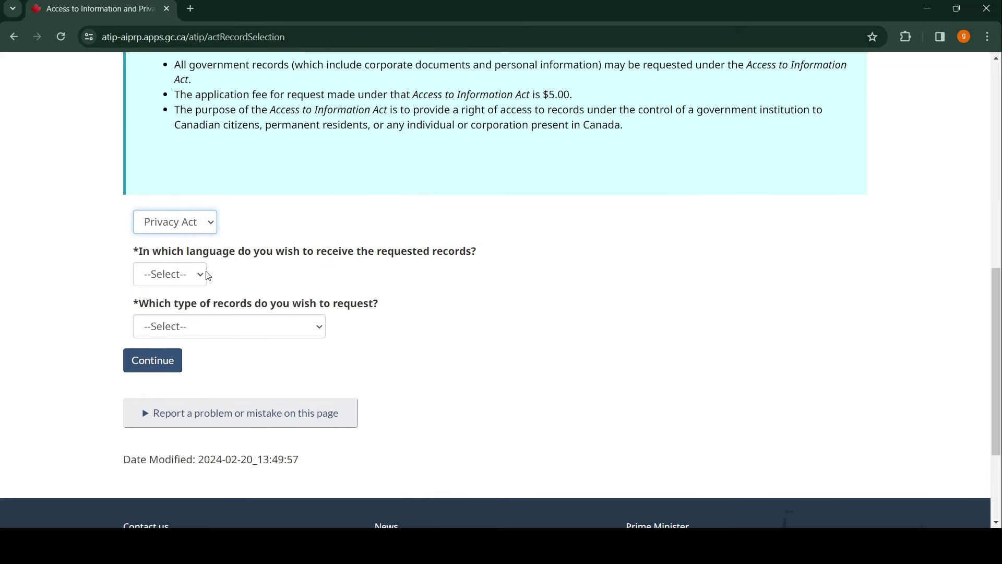
- Choose English as the records language and Immigration/Citizenship Records as the record type
{"action": "left_click", "coordinate": [201, 276]}
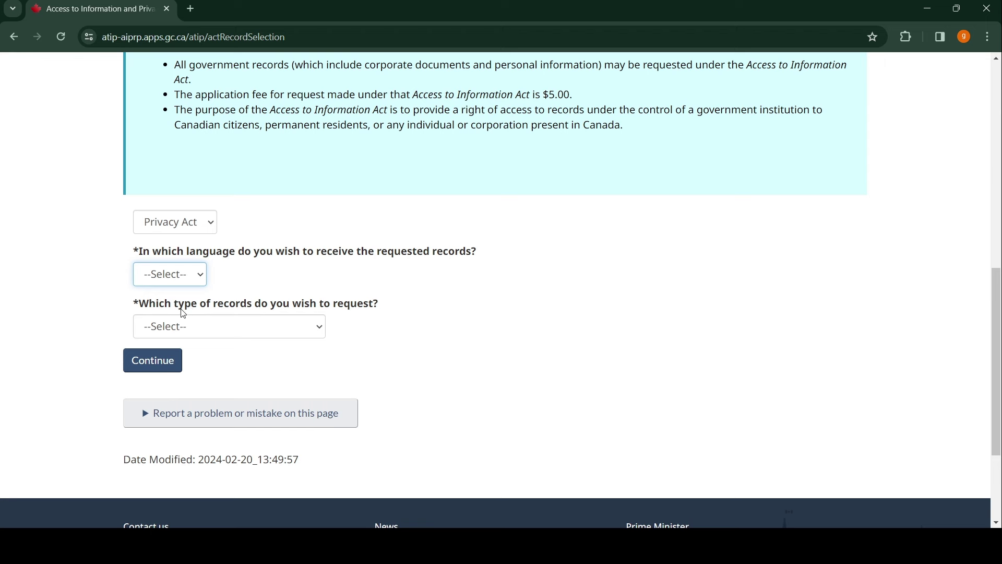
{"action": "key", "text": "Down"}
{"action": "scroll", "coordinate": [334, 263], "scroll_direction": "down", "scroll_amount": 2}
{"action": "key", "text": "Tab"}
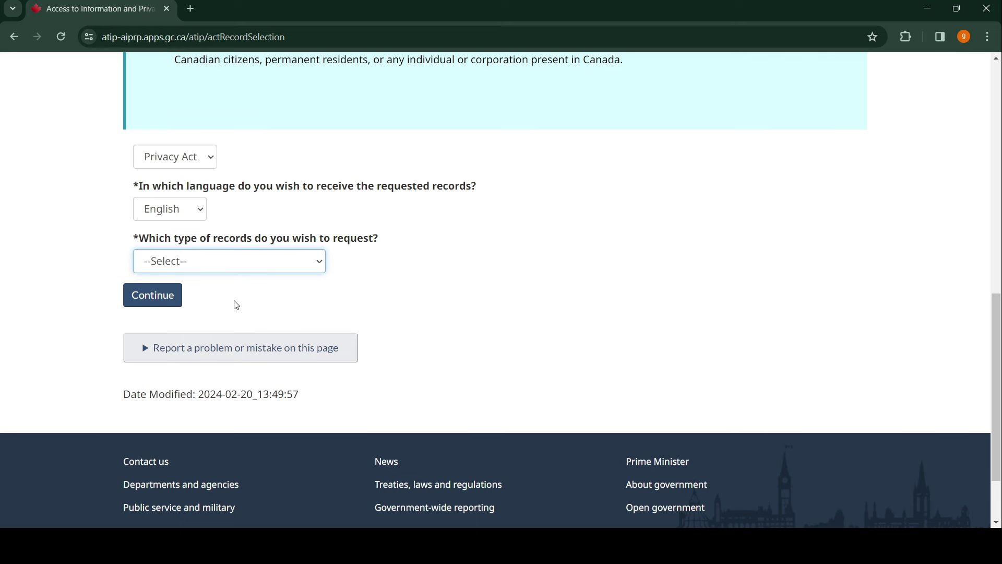
{"action": "key", "text": "Down"}
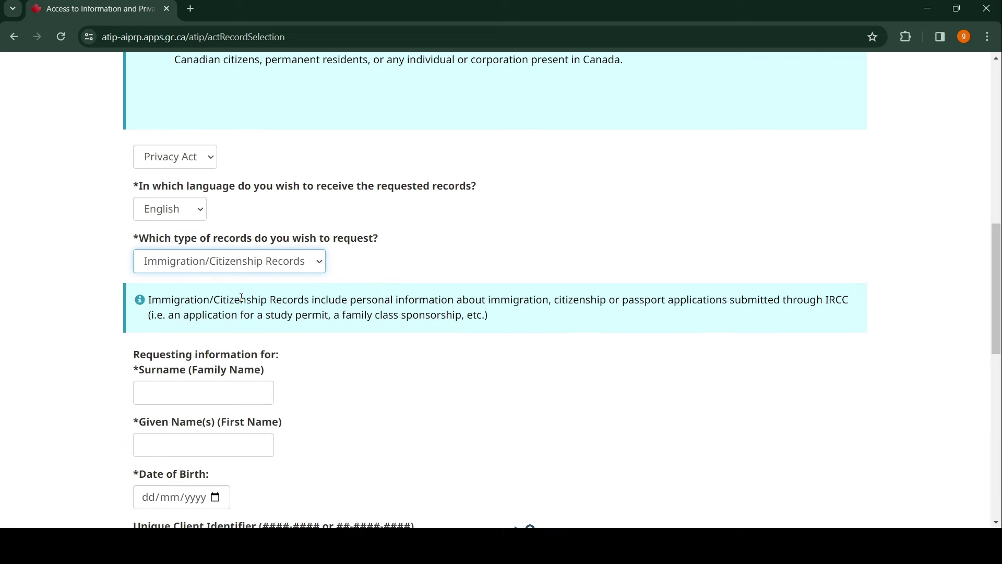
{"action": "scroll", "coordinate": [365, 271], "scroll_direction": "down", "scroll_amount": 3}
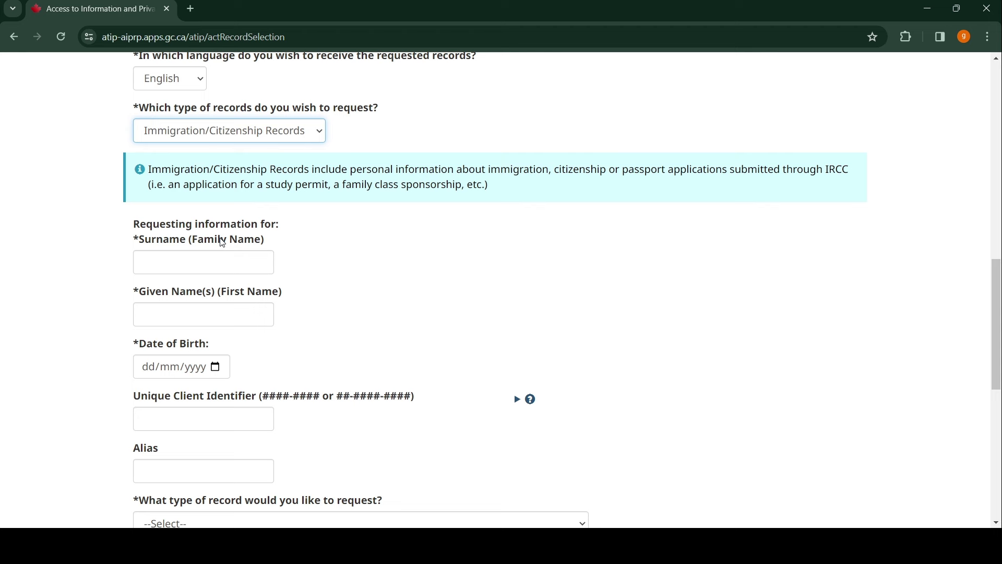
- Enter the requestee's surname and given name
{"action": "left_click", "coordinate": [198, 266]}
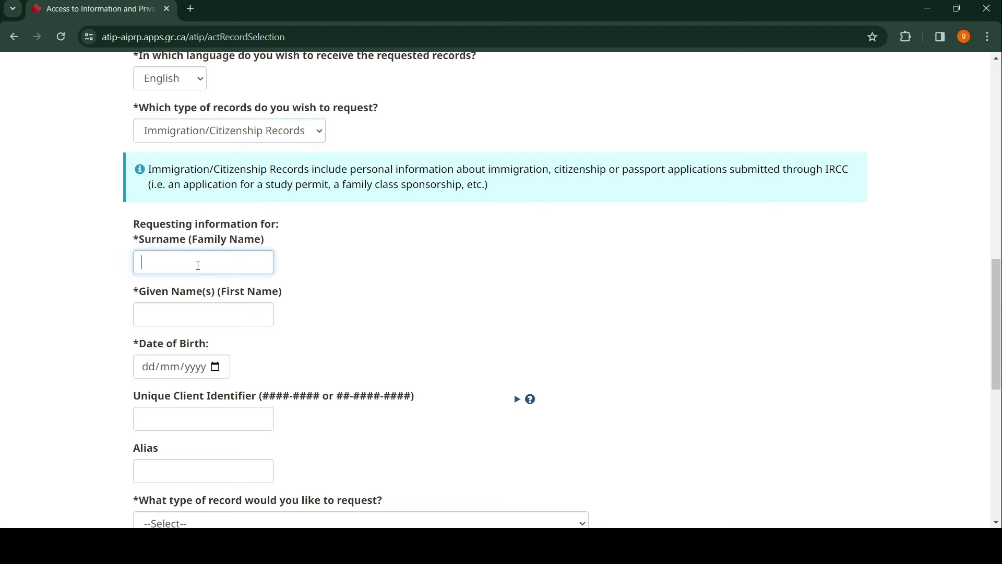
{"action": "left_click", "coordinate": [197, 309]}
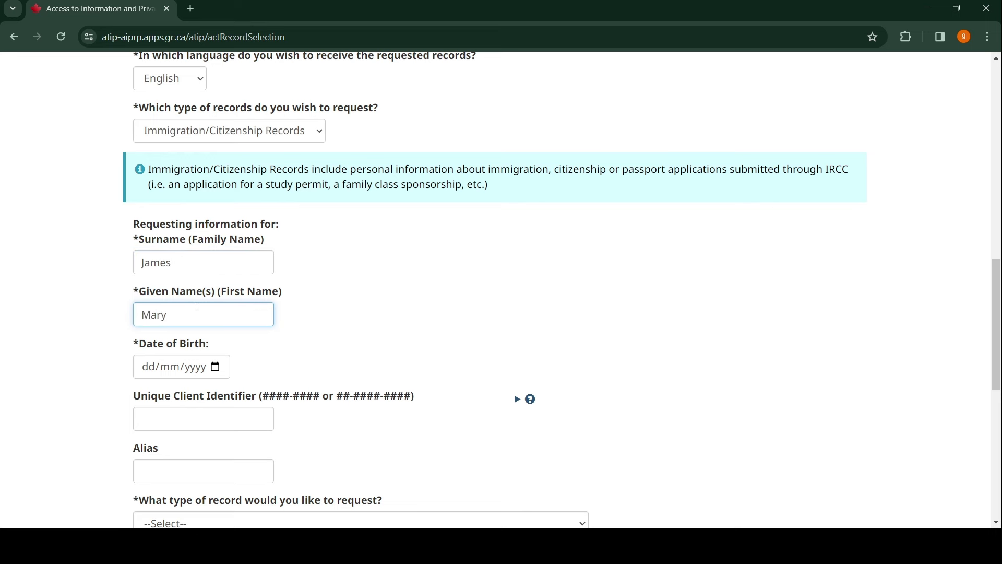
- Fill in the requestee's date of birth and Unique Client Identifier
{"action": "scroll", "coordinate": [253, 298], "scroll_direction": "down", "scroll_amount": 2}
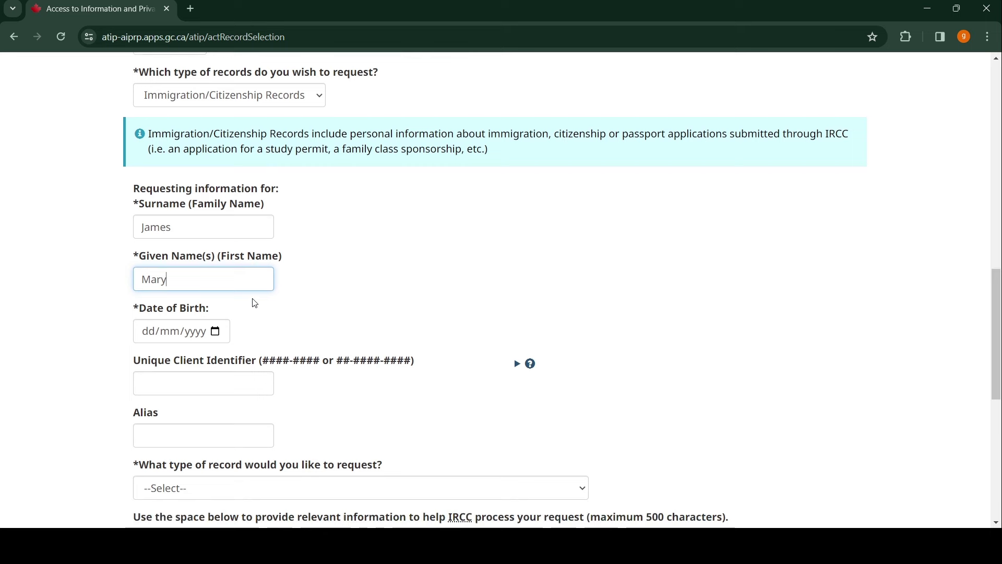
{"action": "left_click", "coordinate": [220, 242]}
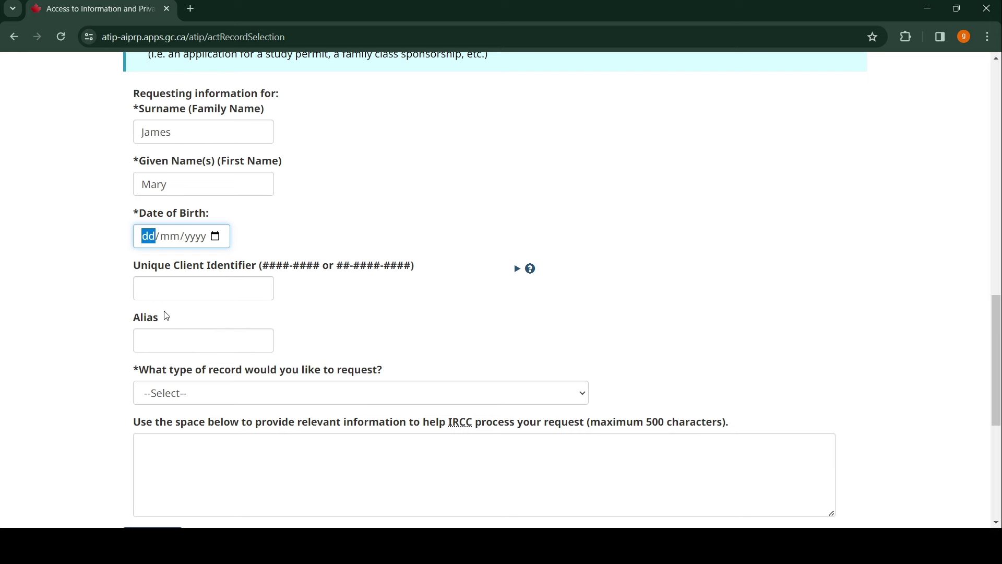
{"action": "type", "text": "1"}
{"action": "left_click", "coordinate": [179, 289]}
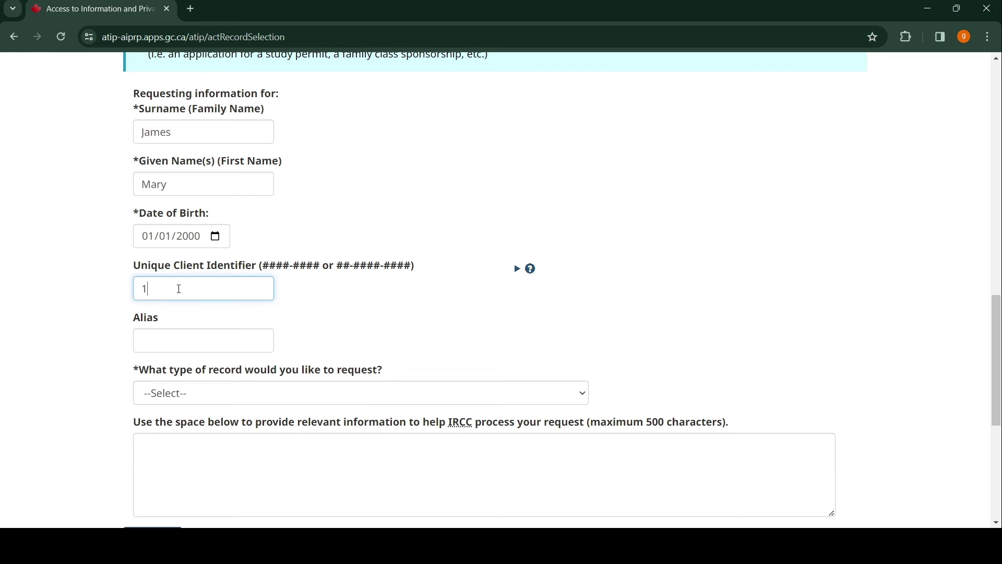
{"action": "scroll", "coordinate": [358, 298], "scroll_direction": "down", "scroll_amount": 1}
{"action": "scroll", "coordinate": [337, 231], "scroll_direction": "down", "scroll_amount": 1}
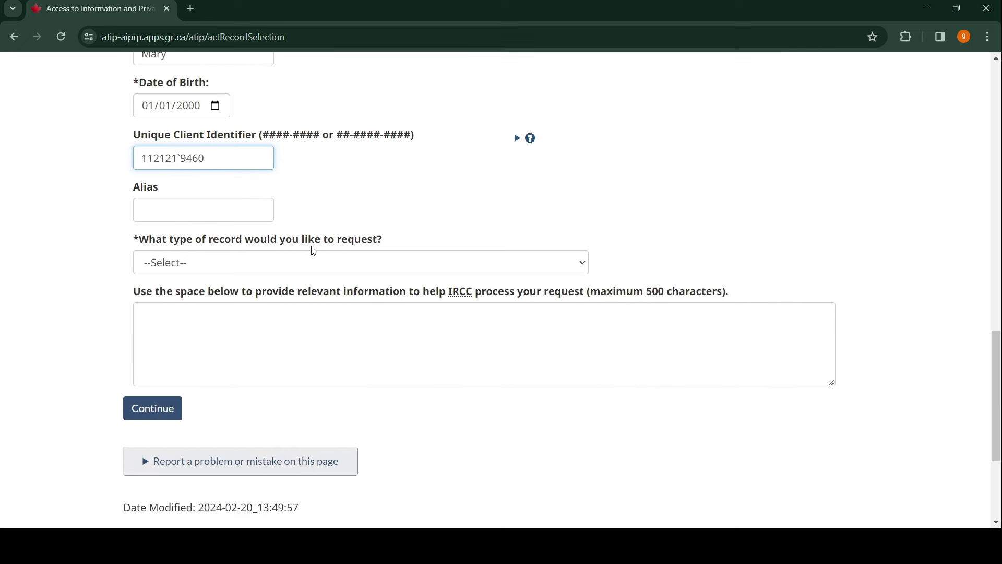
- Choose Temporary Residence, then Status Update of File/Reasons for Refusal/Officer's Electronic Notes
{"action": "left_click", "coordinate": [585, 267]}
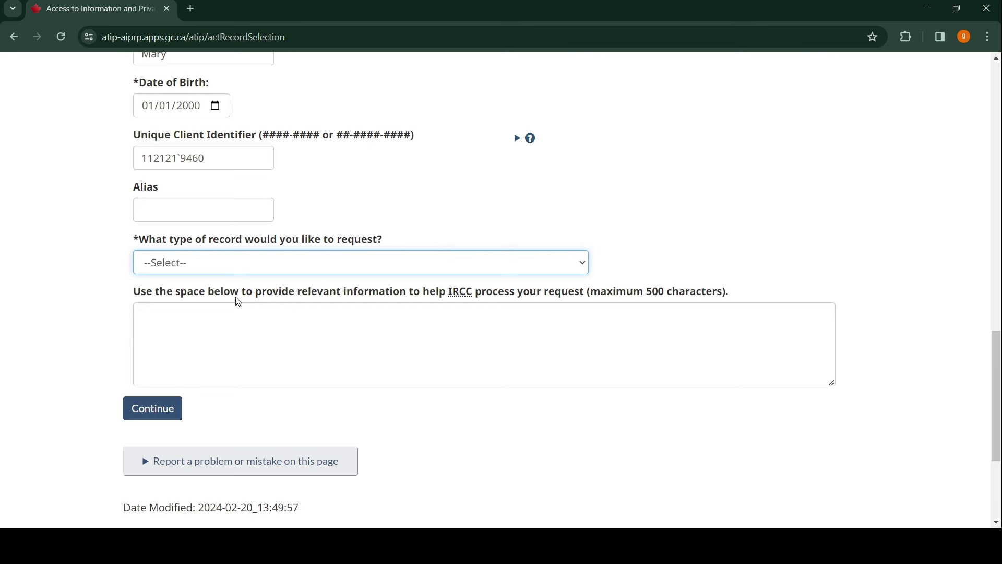
{"action": "left_click", "coordinate": [239, 302]}
{"action": "scroll", "coordinate": [347, 250], "scroll_direction": "down", "scroll_amount": 2}
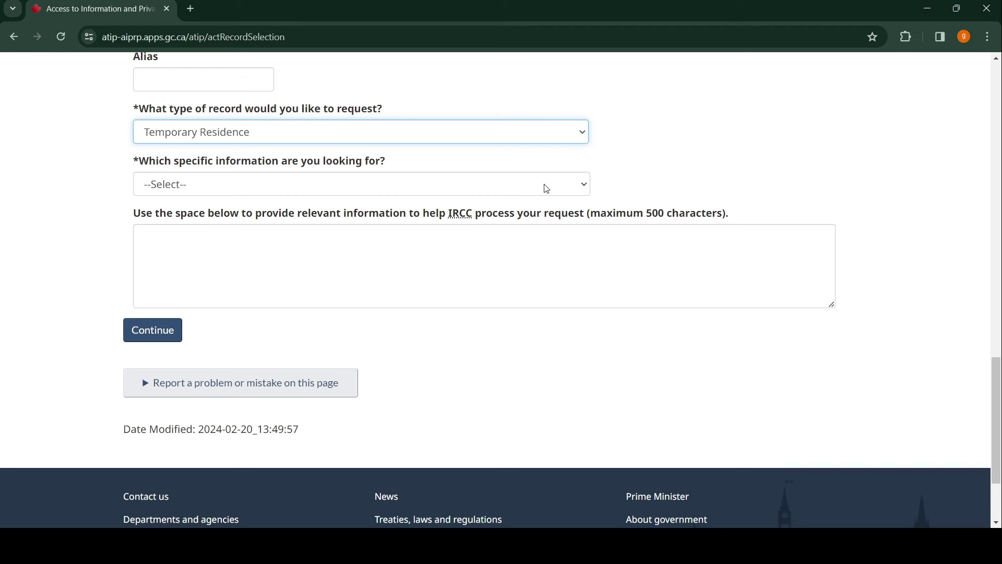
{"action": "left_click", "coordinate": [586, 188]}
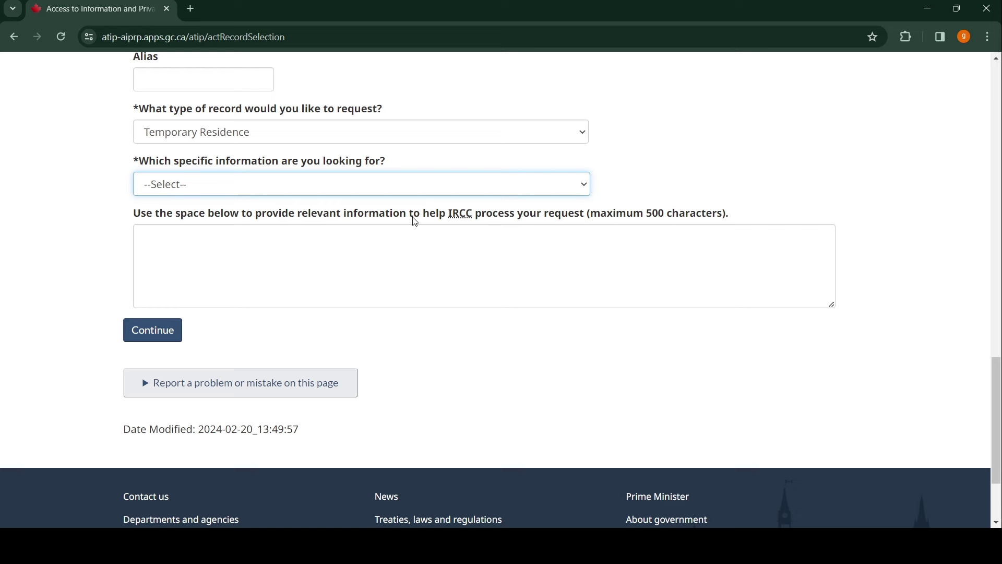
{"action": "left_click", "coordinate": [416, 222]}
{"action": "scroll", "coordinate": [172, 211], "scroll_direction": "down", "scroll_amount": 3}
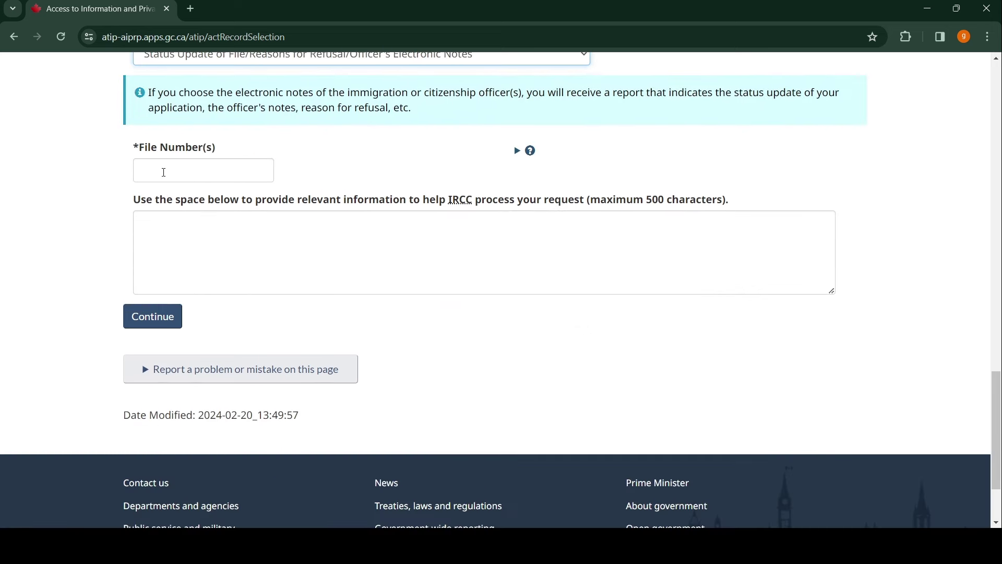
- Type the application's file number into the File Number(s) box
{"action": "left_click", "coordinate": [164, 172]}
{"action": "scroll", "coordinate": [306, 211], "scroll_direction": "up", "scroll_amount": 3}
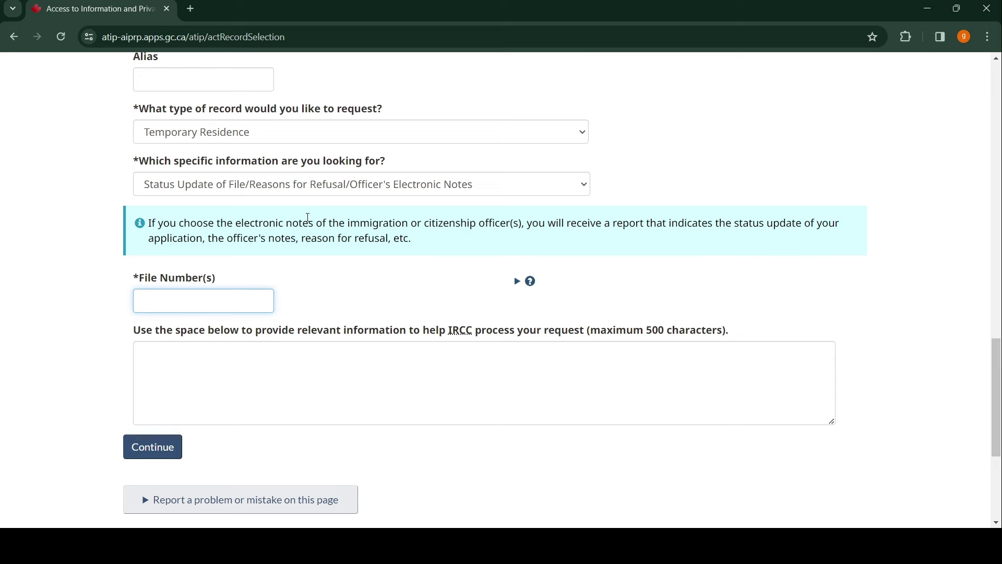
{"action": "scroll", "coordinate": [308, 217], "scroll_direction": "up", "scroll_amount": 2}
{"action": "scroll", "coordinate": [308, 217], "scroll_direction": "down", "scroll_amount": 2}
{"action": "scroll", "coordinate": [308, 217], "scroll_direction": "up", "scroll_amount": 4}
{"action": "scroll", "coordinate": [308, 217], "scroll_direction": "down", "scroll_amount": 5}
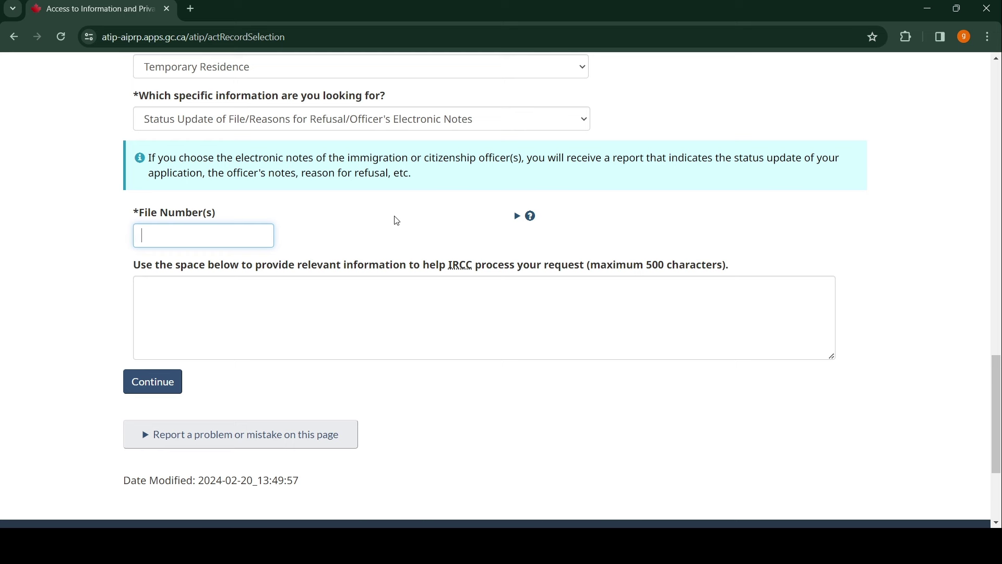
{"action": "scroll", "coordinate": [356, 205], "scroll_direction": "up", "scroll_amount": 7}
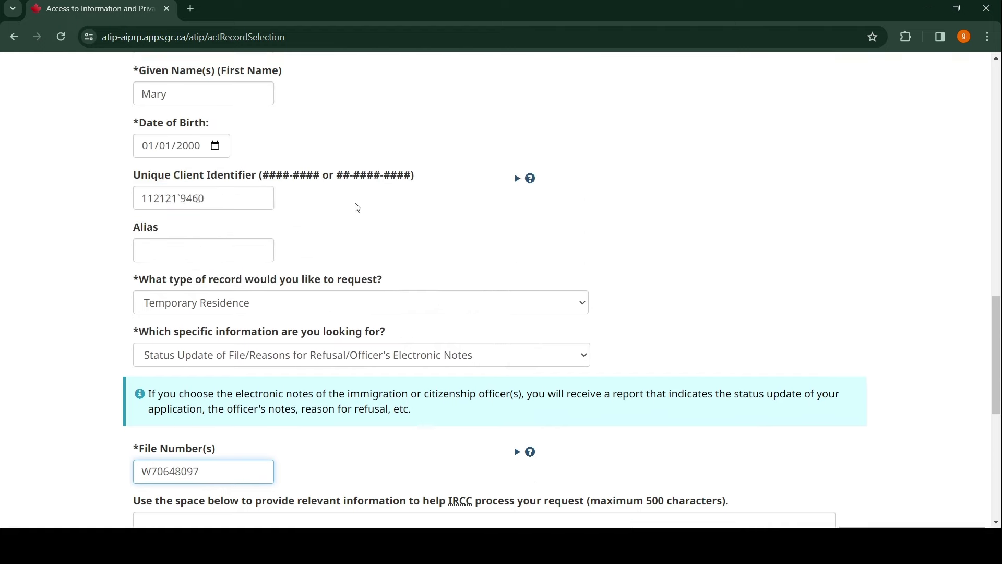
{"action": "scroll", "coordinate": [357, 207], "scroll_direction": "up", "scroll_amount": 1}
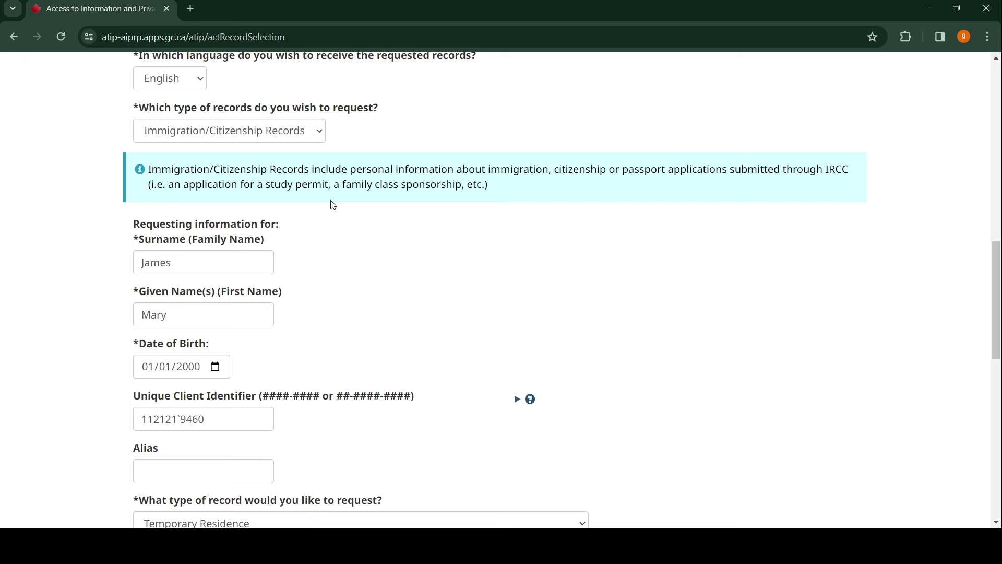
{"action": "scroll", "coordinate": [350, 209], "scroll_direction": "up", "scroll_amount": 10}
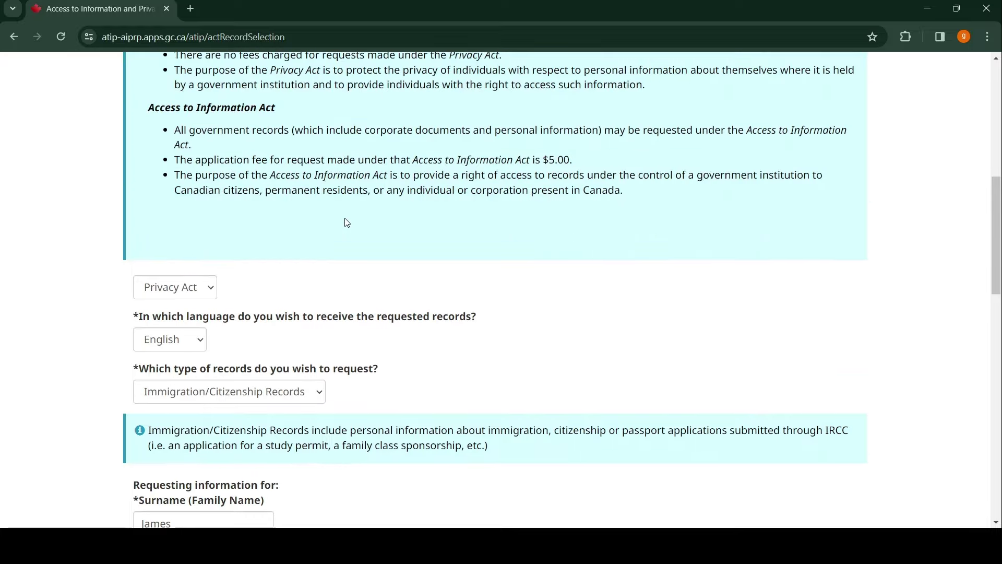
{"action": "scroll", "coordinate": [347, 222], "scroll_direction": "down", "scroll_amount": 9}
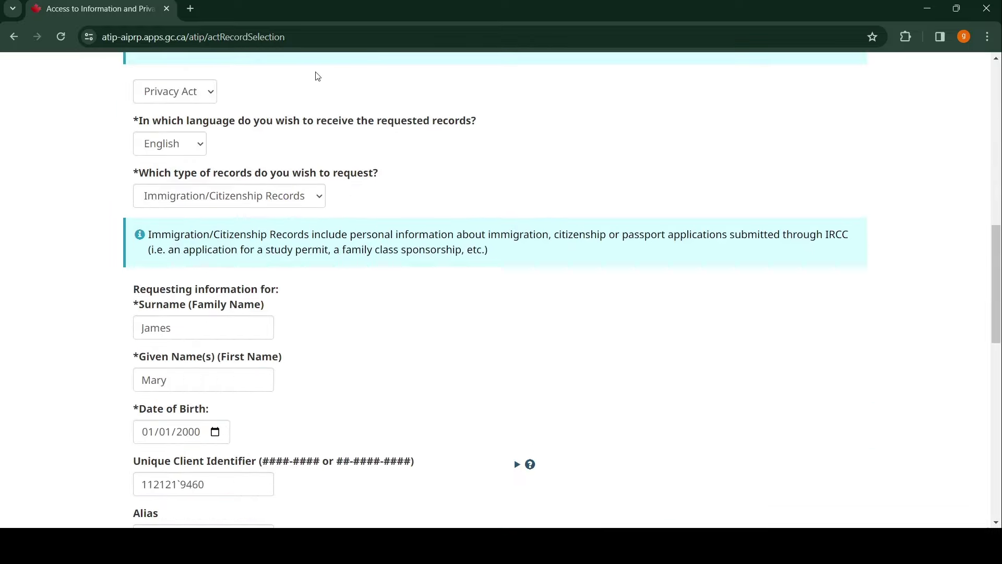
{"action": "scroll", "coordinate": [345, 154], "scroll_direction": "down", "scroll_amount": 2}
{"action": "scroll", "coordinate": [345, 154], "scroll_direction": "down", "scroll_amount": 9}
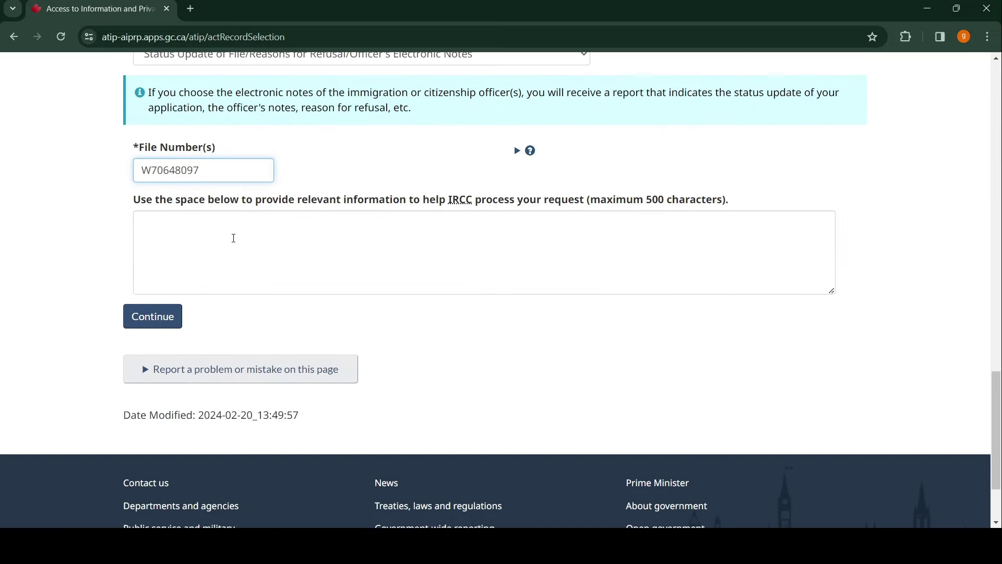
- Write the opening: 'Good Day, I applied for canadian work permit on January 25, 2024 and i was refused.'
{"action": "left_click", "coordinate": [234, 238]}
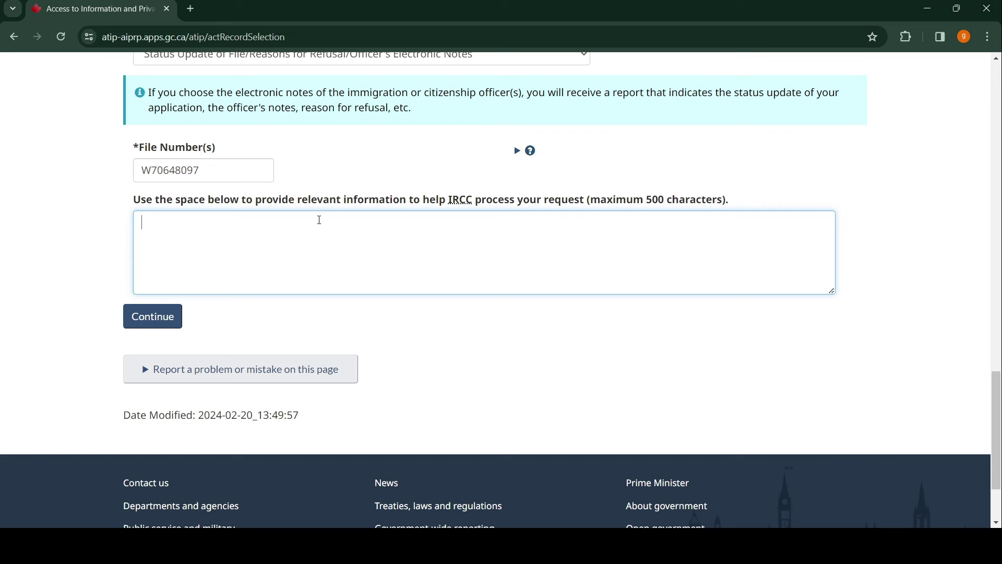
{"action": "type", "text": "Good"}
{"action": "type", "text": " Day"}
{"action": "type", "text": ">"}
{"action": "type", "text": " I appli"}
{"action": "key", "text": "BackSpace"}
{"action": "key", "text": "BackSpace"}
{"action": "key", "text": "BackSpace"}
{"action": "key", "text": "BackSpace"}
{"action": "key", "text": "BackSpace"}
{"action": "key", "text": "BackSpace"}
{"action": "key", "text": "BackSpace"}
{"action": "key", "text": "BackSpace"}
{"action": "type", "text": ", I applied for "}
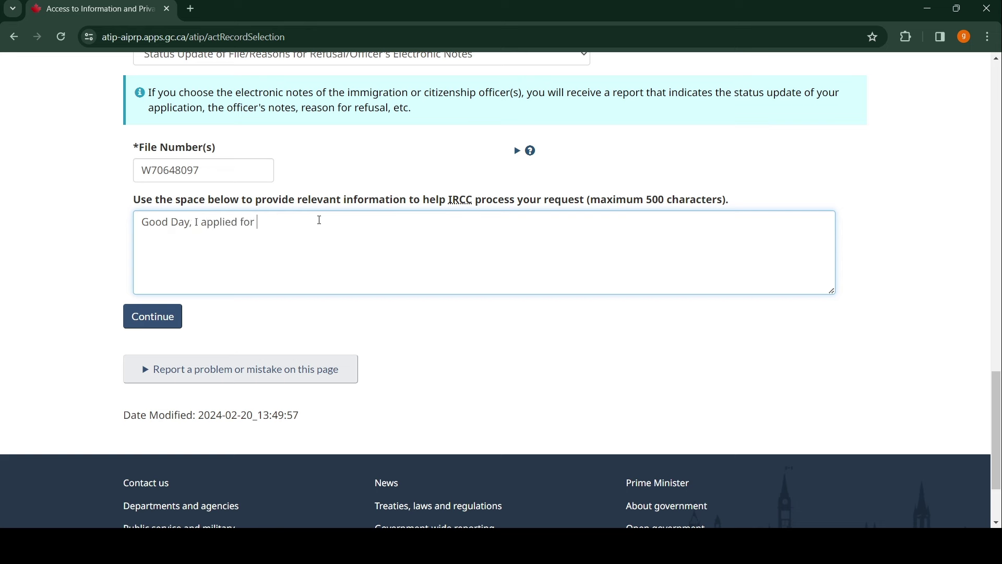
{"action": "type", "text": "cana"}
{"action": "key", "text": "BackSpace"}
{"action": "key", "text": "BackSpace"}
{"action": "type", "text": "nadian work permit"}
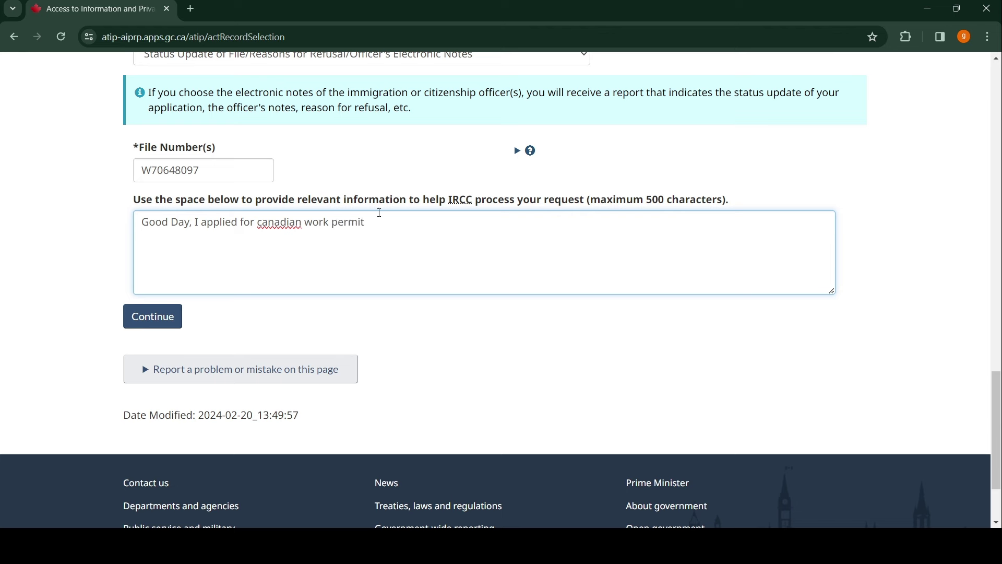
{"action": "type", "text": " on January 25, 2024 and i "}
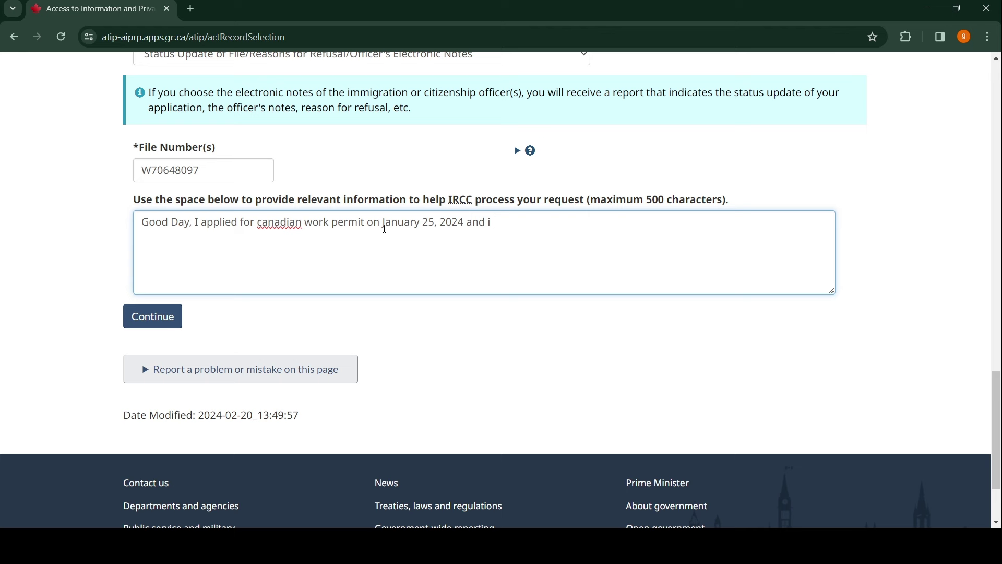
{"action": "type", "text": "was refused. I would like to k"}
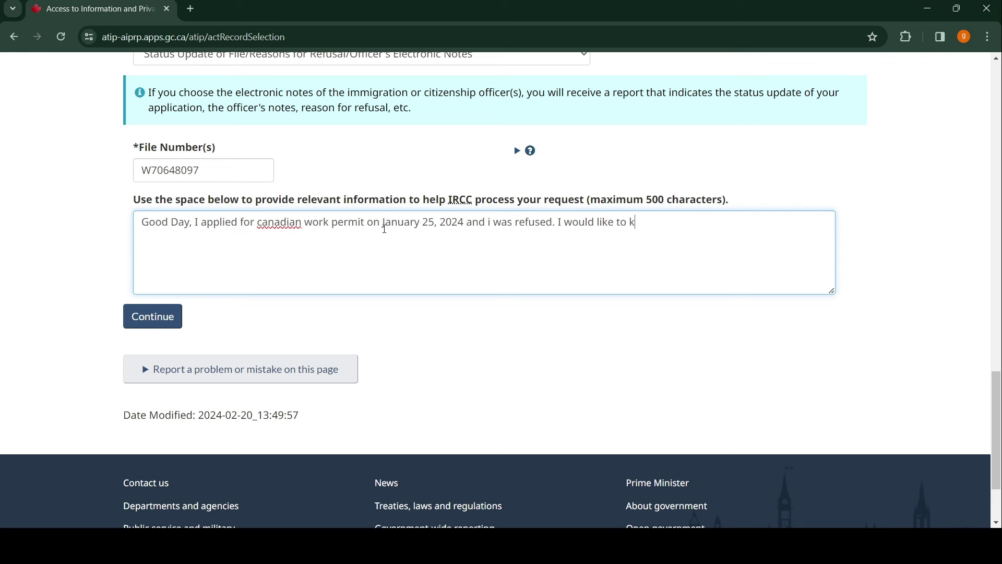
{"action": "type", "text": "now the exct"}
- Add 'I would like to know the exact reason for the refusal before i apply again.' and delete canadian's lowercase c
{"action": "key", "text": "BackSpace"}
{"action": "type", "text": "act reason for the re"}
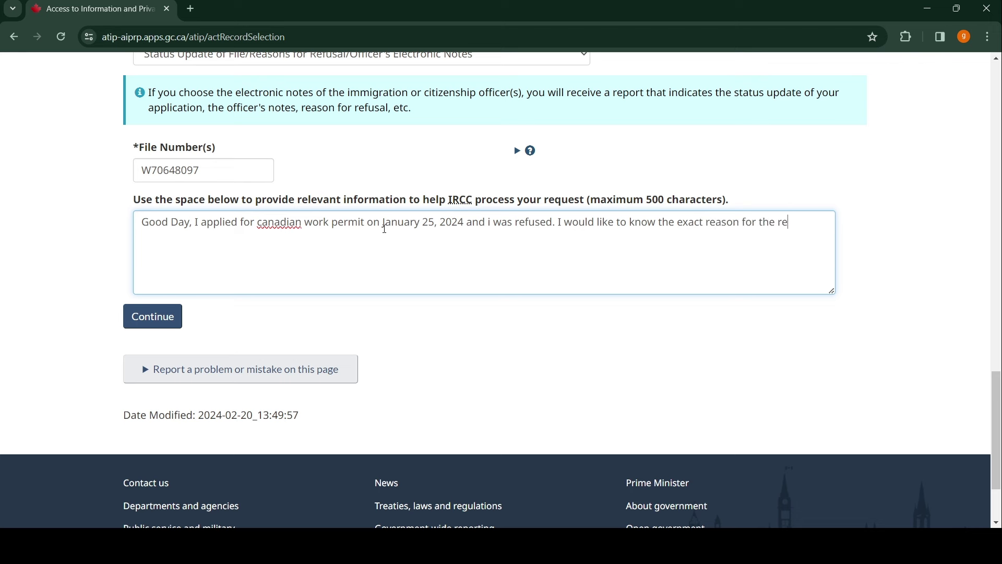
{"action": "type", "text": "fusal befpre"}
{"action": "key", "text": "BackSpace"}
{"action": "key", "text": "BackSpace"}
{"action": "key", "text": "BackSpace"}
{"action": "type", "text": "ore i apply a"}
{"action": "type", "text": "gian"}
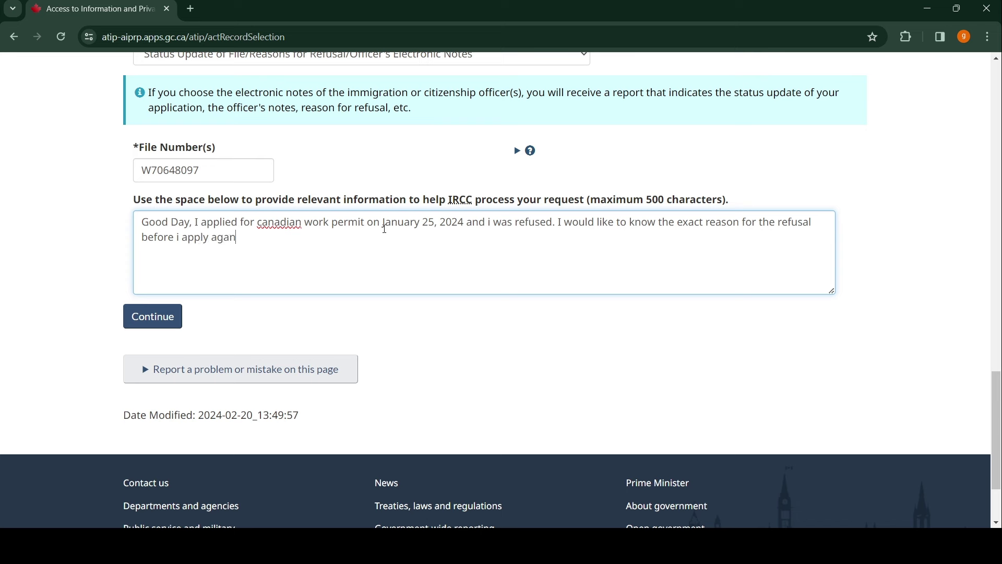
{"action": "key", "text": "BackSpace"}
{"action": "key", "text": "BackSpace"}
{"action": "key", "text": "BackSpace"}
{"action": "type", "text": "ain."}
{"action": "left_click", "coordinate": [263, 223]}
{"action": "key", "text": "BackSpace"}
- Capitalize 'Canadian' and submit the record selection details
{"action": "type", "text": "C"}
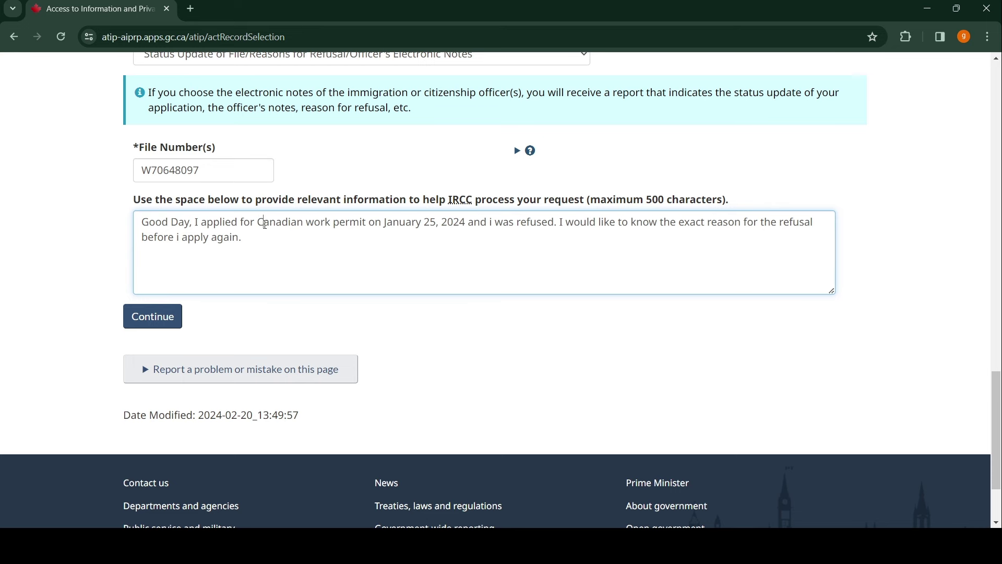
{"action": "scroll", "coordinate": [246, 236], "scroll_direction": "down", "scroll_amount": 2}
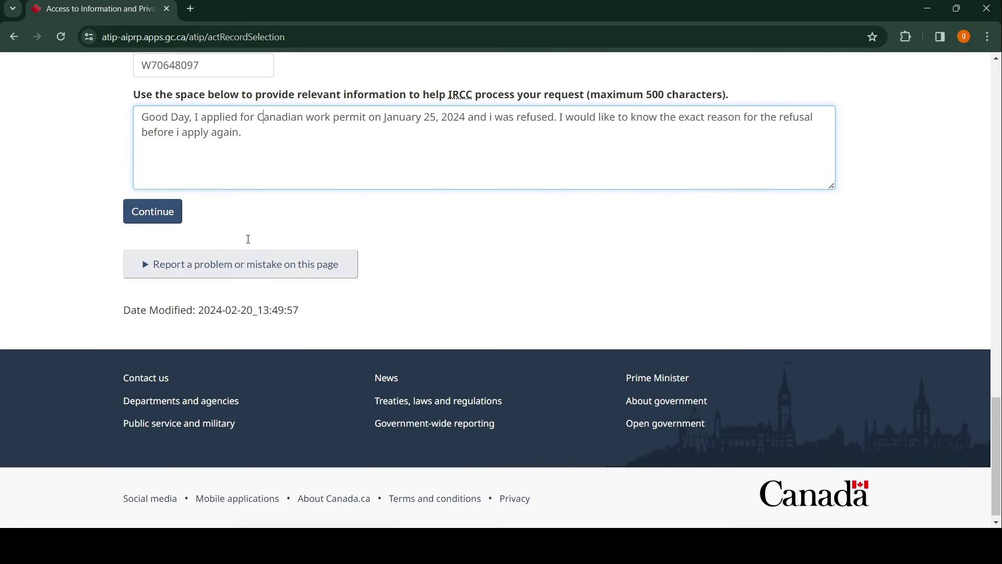
{"action": "scroll", "coordinate": [246, 237], "scroll_direction": "up", "scroll_amount": 5}
{"action": "scroll", "coordinate": [248, 239], "scroll_direction": "down", "scroll_amount": 3}
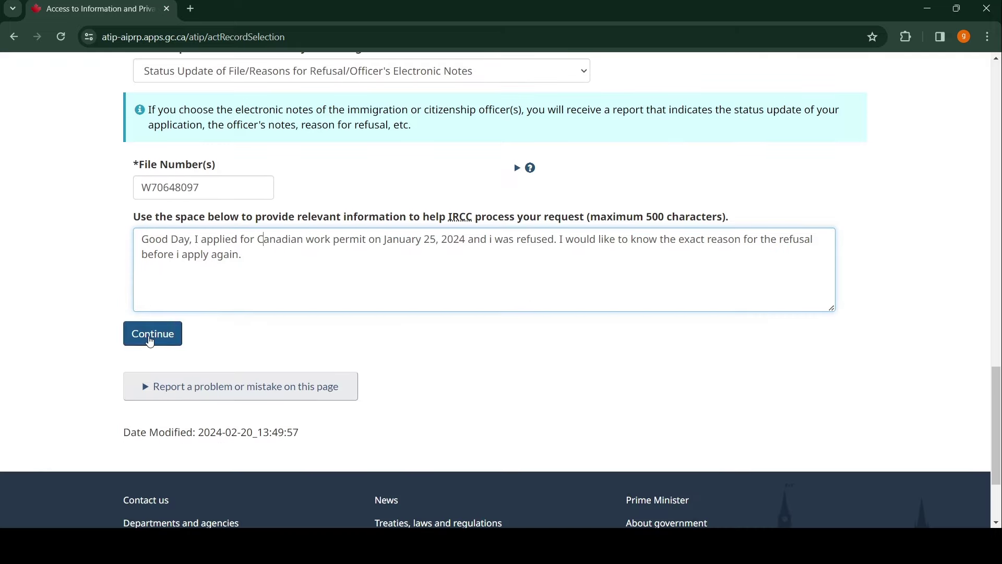
{"action": "left_click", "coordinate": [149, 340]}
- Delete a stray character from the Unique Client Identifier and resubmit the record selection
{"action": "scroll", "coordinate": [327, 225], "scroll_direction": "down", "scroll_amount": 2}
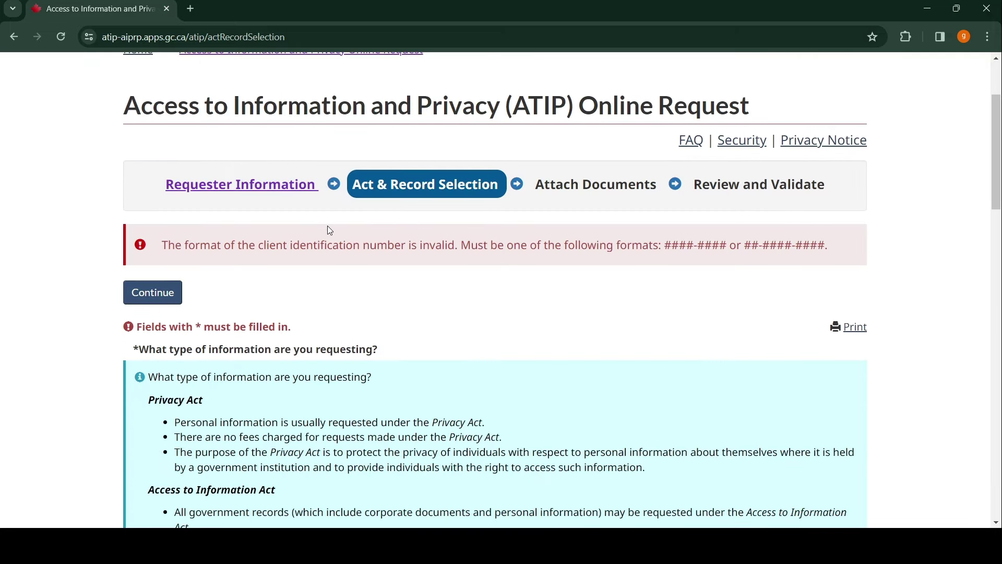
{"action": "scroll", "coordinate": [330, 228], "scroll_direction": "down", "scroll_amount": 1}
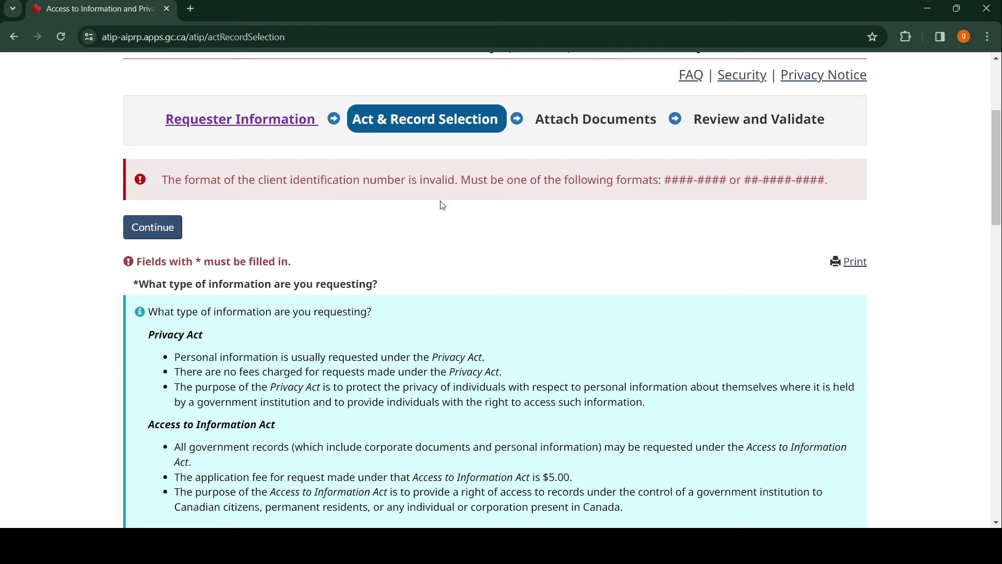
{"action": "scroll", "coordinate": [441, 191], "scroll_direction": "down", "scroll_amount": 12}
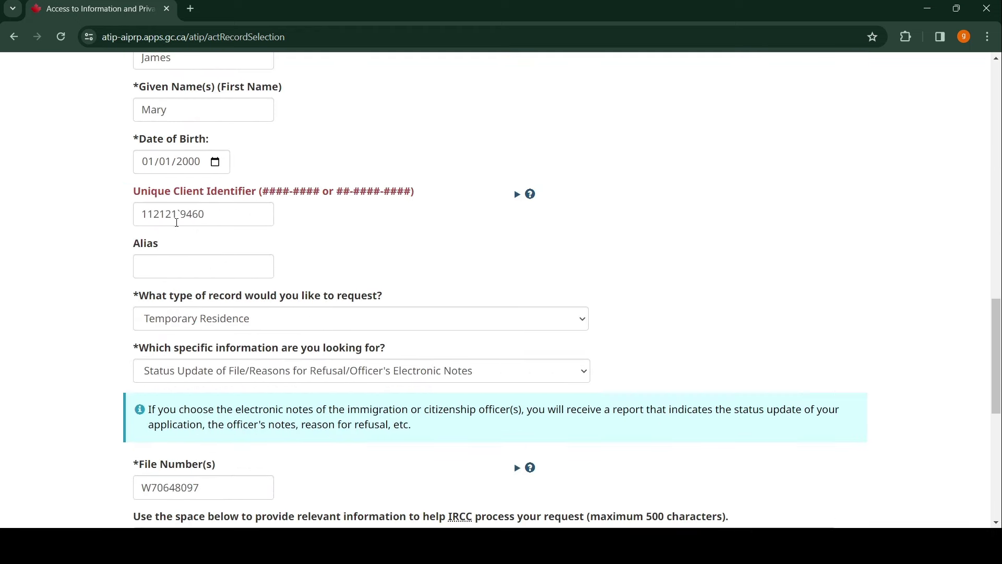
{"action": "left_click", "coordinate": [183, 214]}
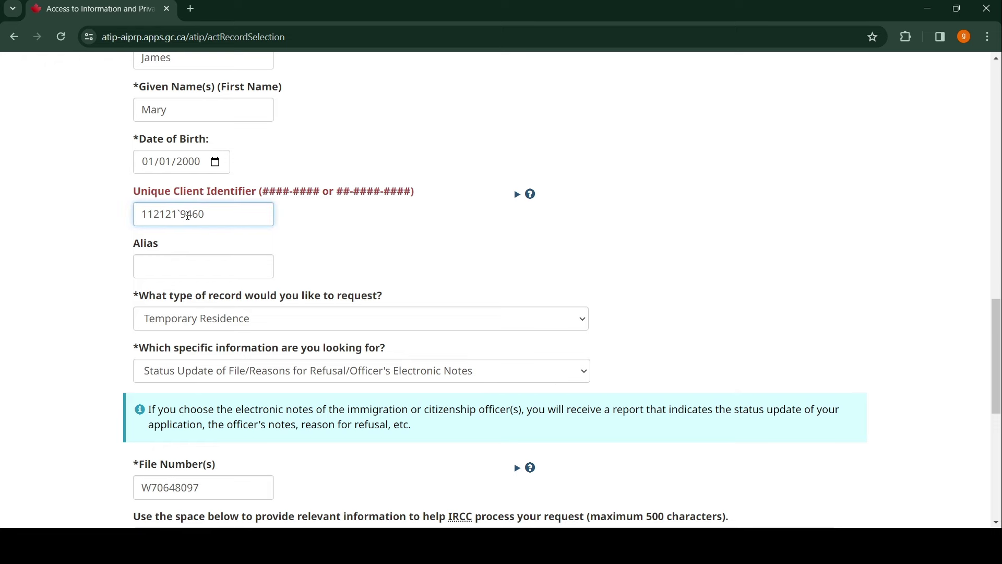
{"action": "key", "text": "BackSpace"}
{"action": "scroll", "coordinate": [219, 212], "scroll_direction": "down", "scroll_amount": 5}
{"action": "scroll", "coordinate": [209, 224], "scroll_direction": "down", "scroll_amount": 3}
{"action": "left_click", "coordinate": [150, 246]}
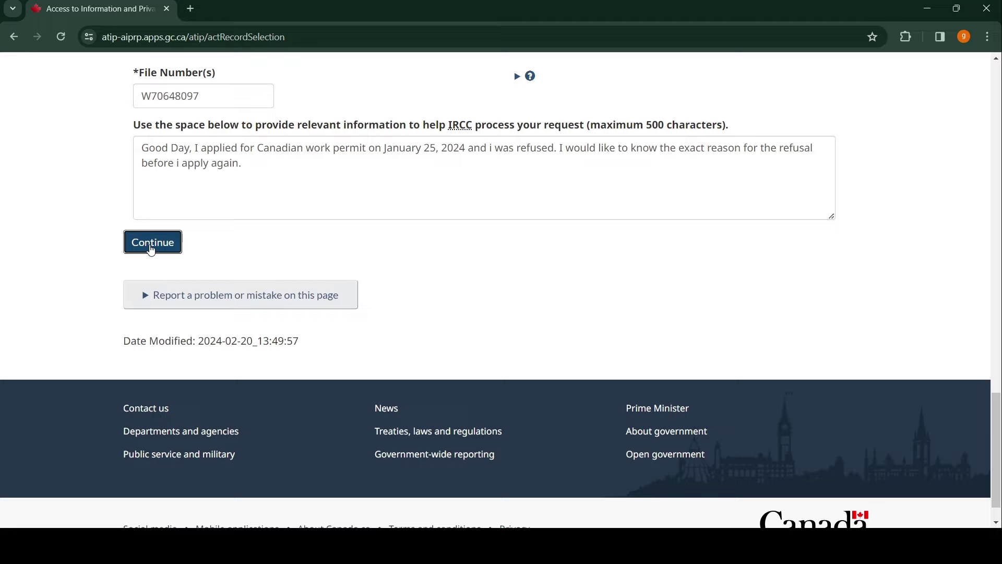
- Insert '1' and a hyphen into the identifier for ##-####-#### format, then continue to Attach Documents
{"action": "scroll", "coordinate": [308, 243], "scroll_direction": "down", "scroll_amount": 15}
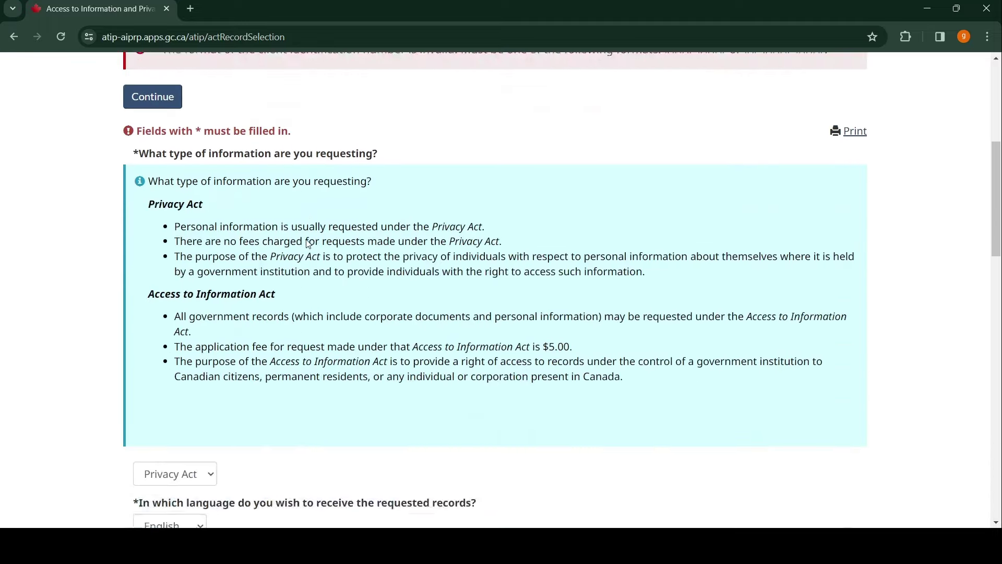
{"action": "scroll", "coordinate": [308, 244], "scroll_direction": "down", "scroll_amount": 4}
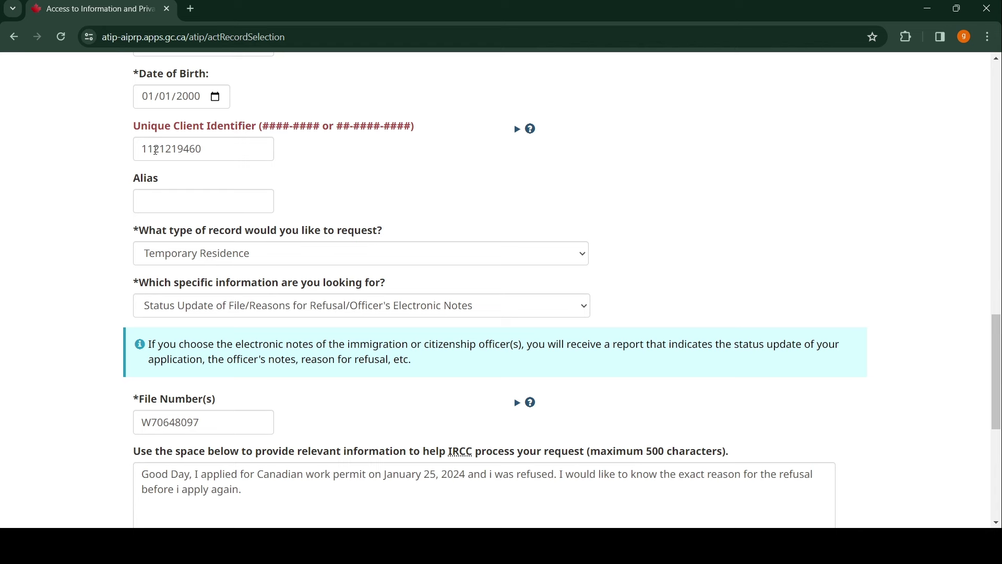
{"action": "left_click", "coordinate": [155, 150]}
{"action": "type", "text": "1"}
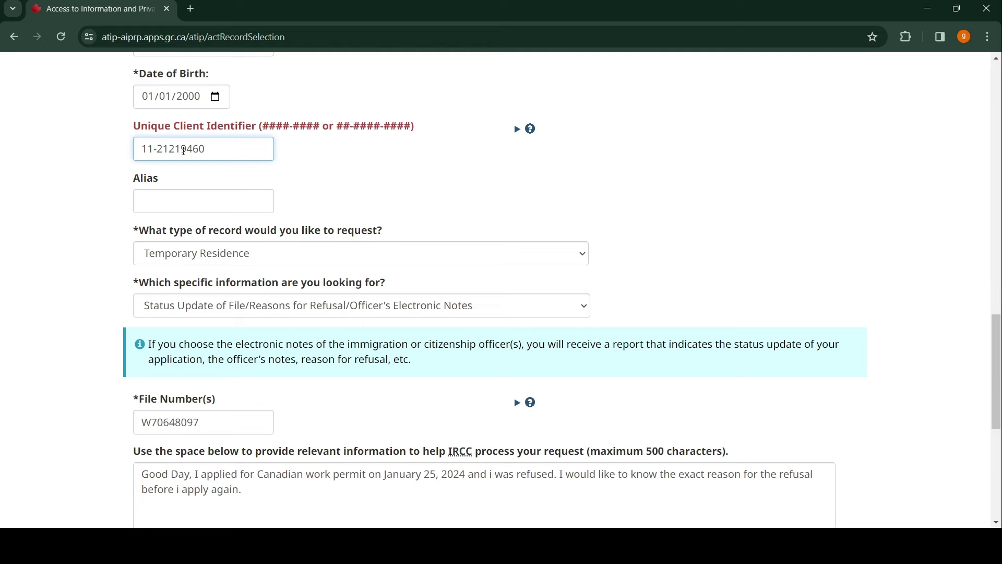
{"action": "left_click", "coordinate": [183, 150]}
{"action": "type", "text": "-"}
{"action": "scroll", "coordinate": [363, 175], "scroll_direction": "down", "scroll_amount": 7}
{"action": "left_click", "coordinate": [152, 202]}
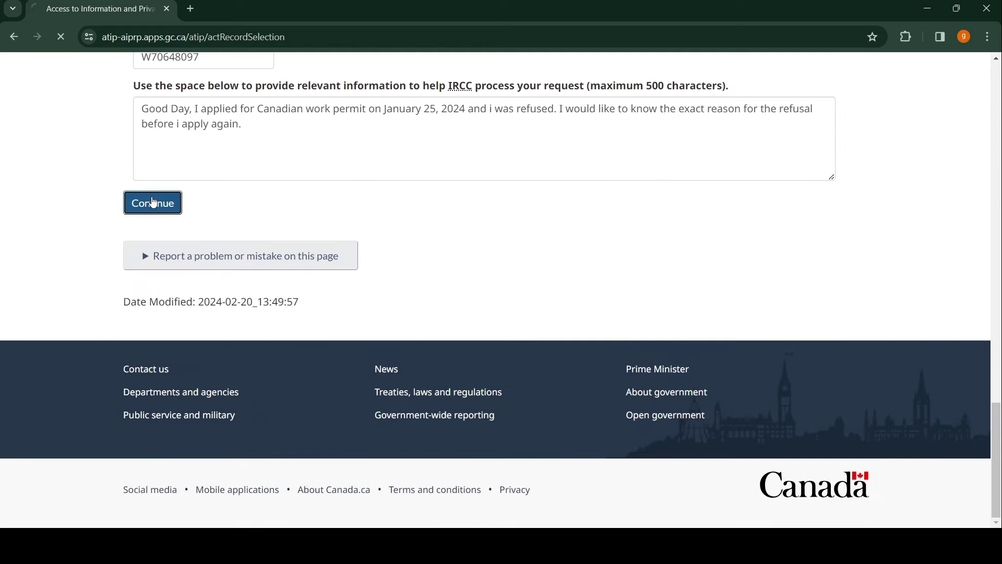
{"action": "scroll", "coordinate": [461, 203], "scroll_direction": "down", "scroll_amount": 1}
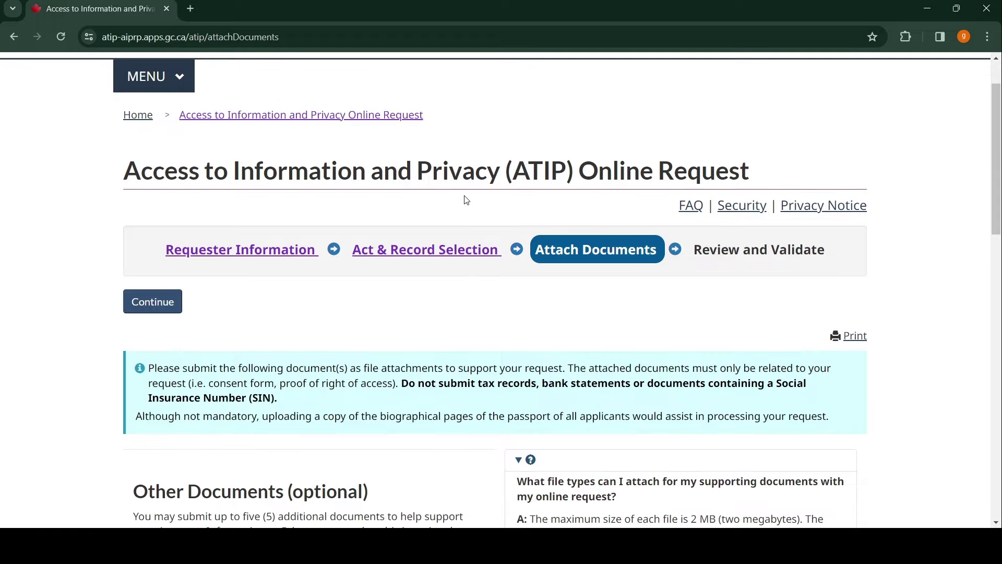
{"action": "scroll", "coordinate": [467, 200], "scroll_direction": "down", "scroll_amount": 4}
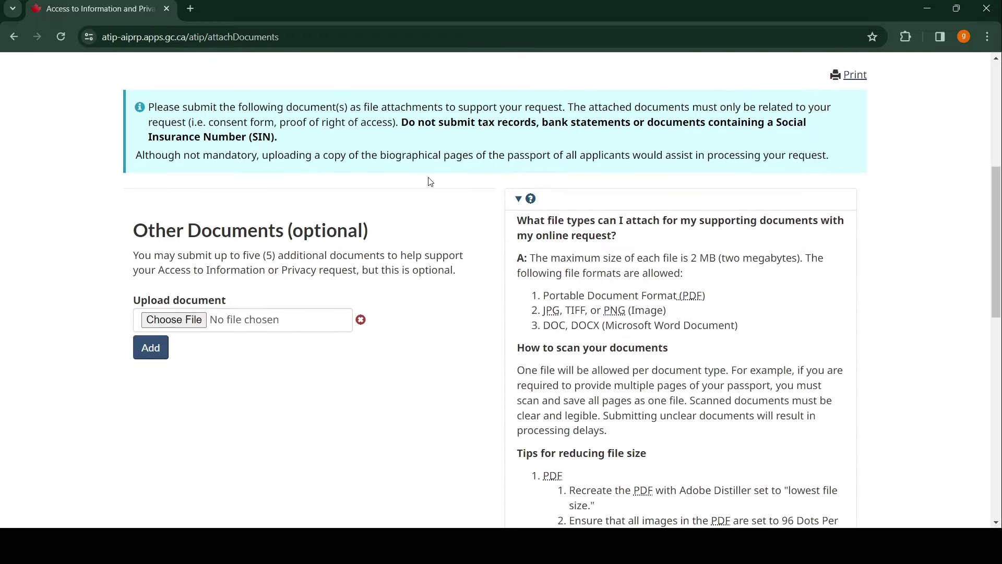
{"action": "scroll", "coordinate": [430, 186], "scroll_direction": "up", "scroll_amount": 5}
{"action": "scroll", "coordinate": [425, 193], "scroll_direction": "down", "scroll_amount": 3}
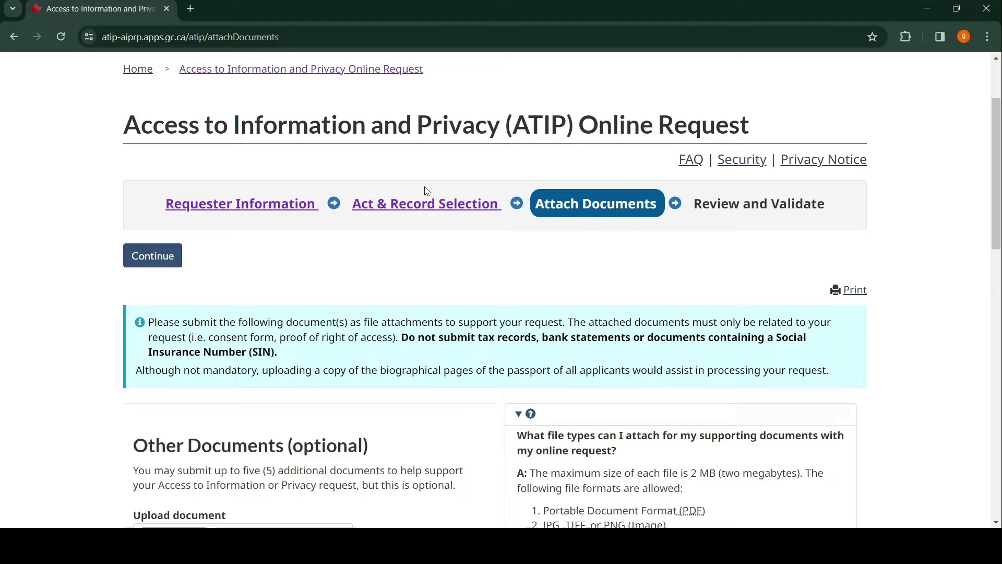
{"action": "scroll", "coordinate": [338, 193], "scroll_direction": "down", "scroll_amount": 2}
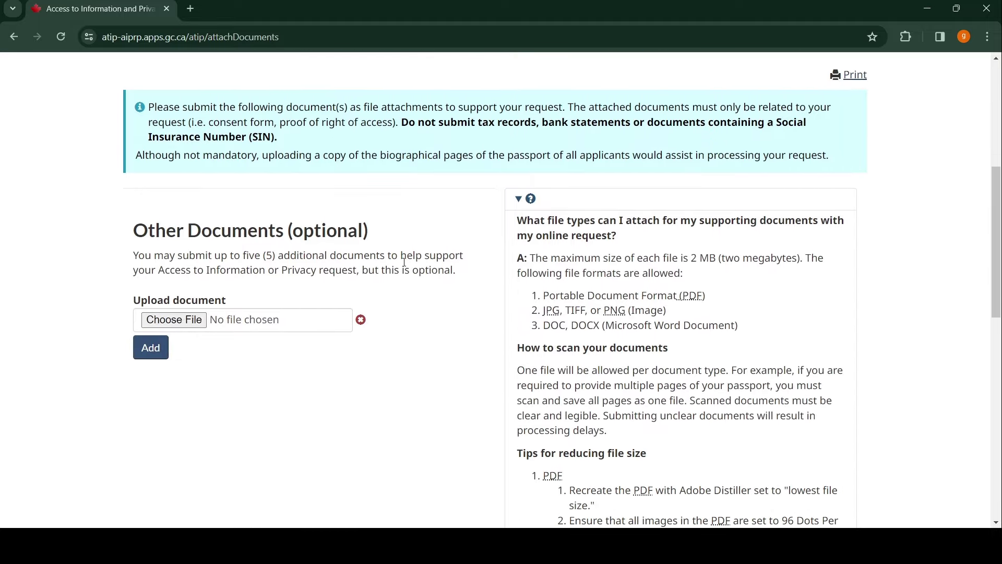
{"action": "scroll", "coordinate": [404, 261], "scroll_direction": "up", "scroll_amount": 2}
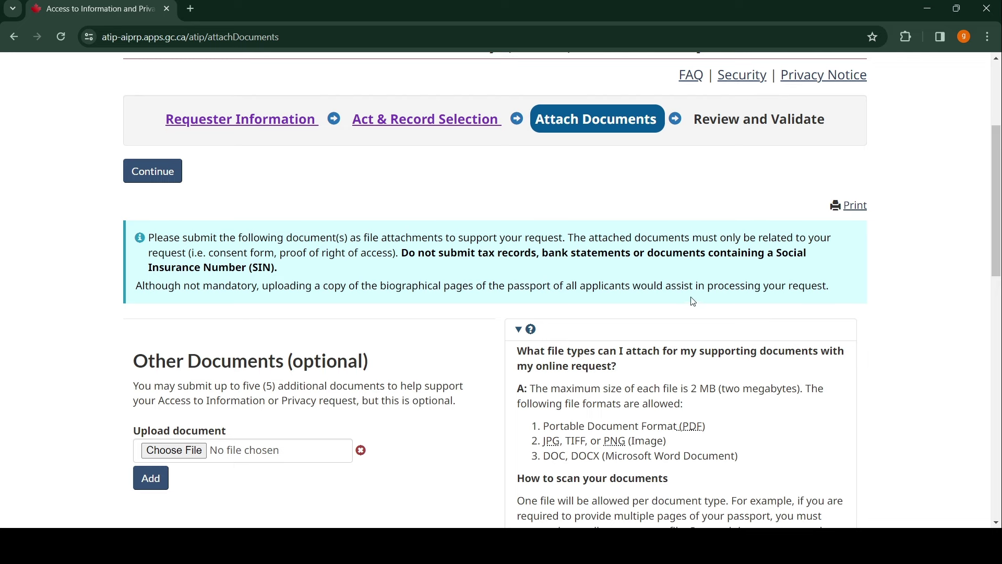
{"action": "scroll", "coordinate": [292, 282], "scroll_direction": "down", "scroll_amount": 2}
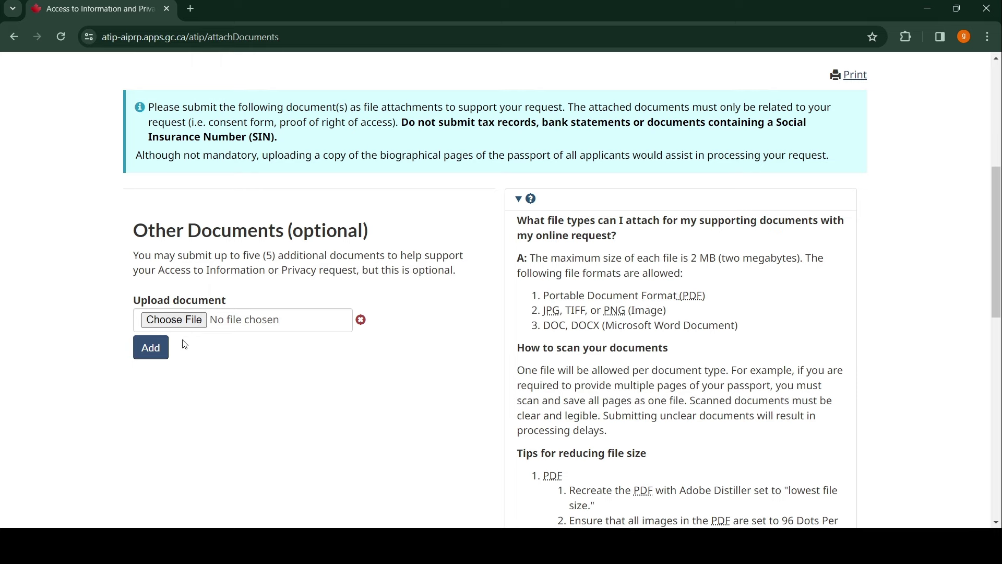
{"action": "scroll", "coordinate": [327, 343], "scroll_direction": "up", "scroll_amount": 5}
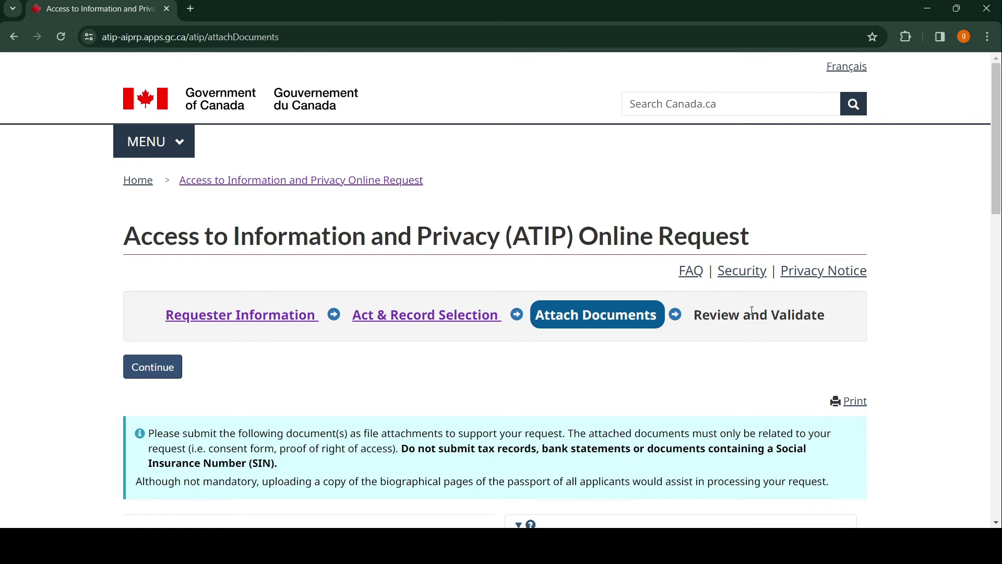
{"action": "scroll", "coordinate": [738, 310], "scroll_direction": "down", "scroll_amount": 6}
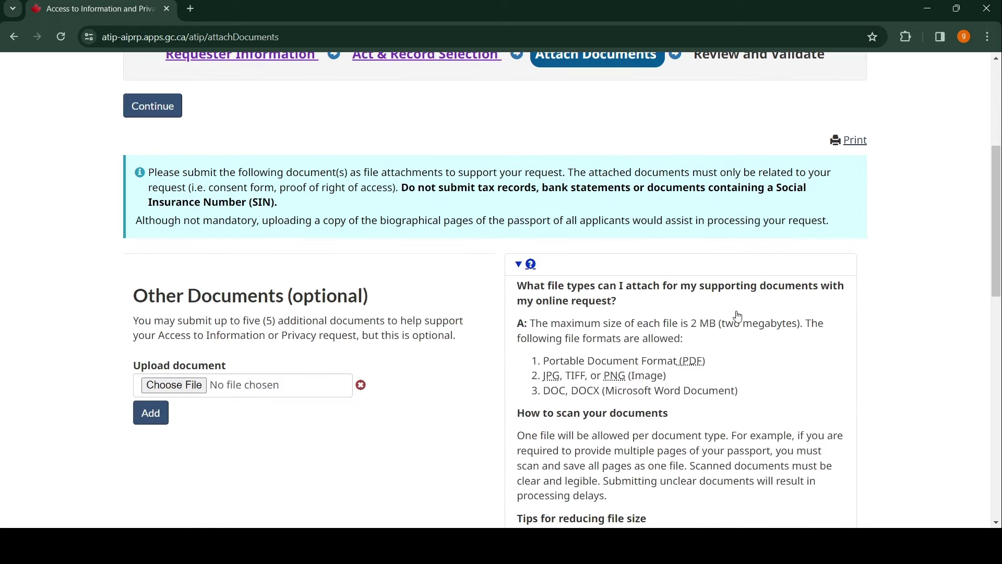
{"action": "scroll", "coordinate": [737, 311], "scroll_direction": "down", "scroll_amount": 6}
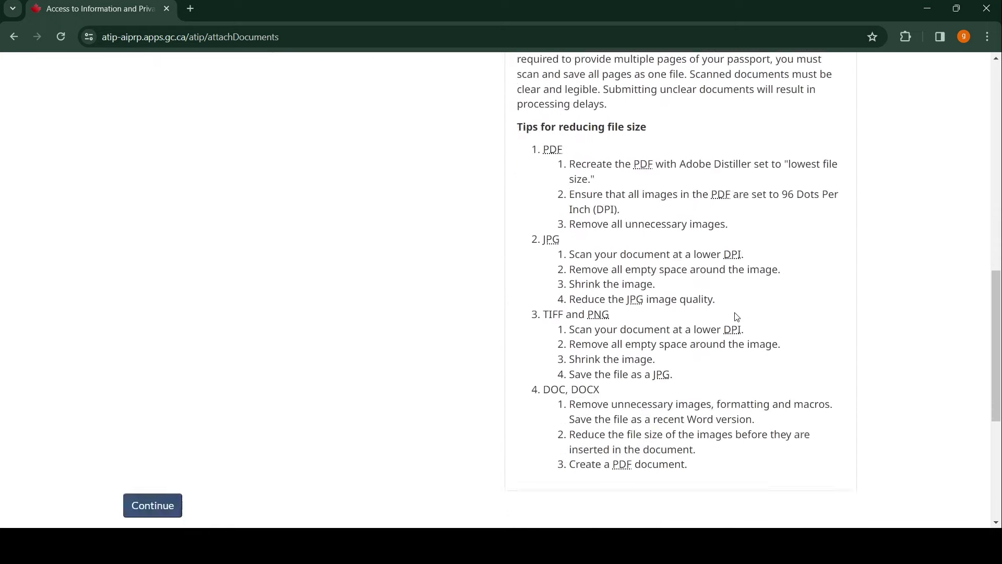
{"action": "scroll", "coordinate": [737, 312], "scroll_direction": "up", "scroll_amount": 4}
{"action": "scroll", "coordinate": [737, 317], "scroll_direction": "down", "scroll_amount": 4}
{"action": "scroll", "coordinate": [737, 317], "scroll_direction": "up", "scroll_amount": 5}
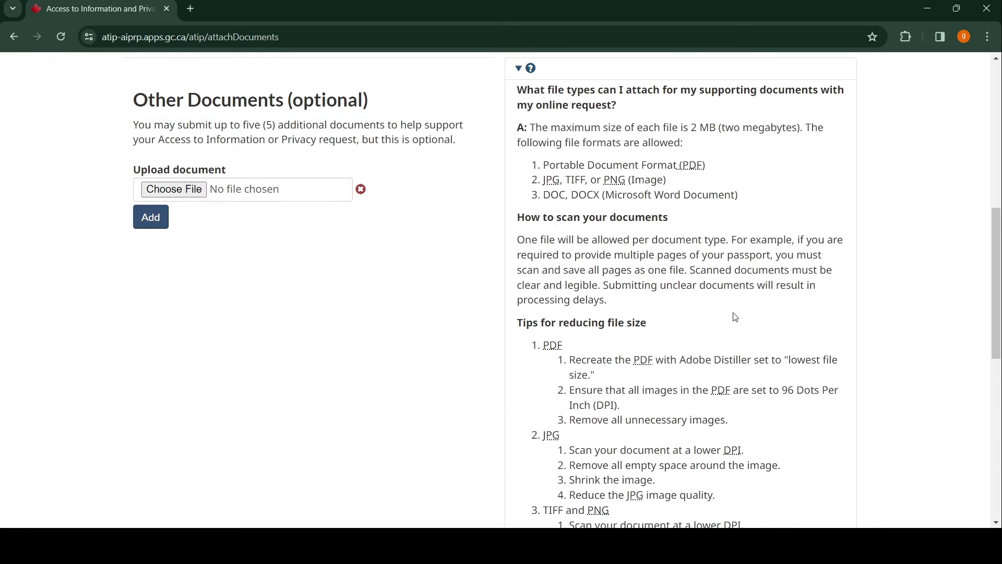
{"action": "scroll", "coordinate": [736, 316], "scroll_direction": "up", "scroll_amount": 1}
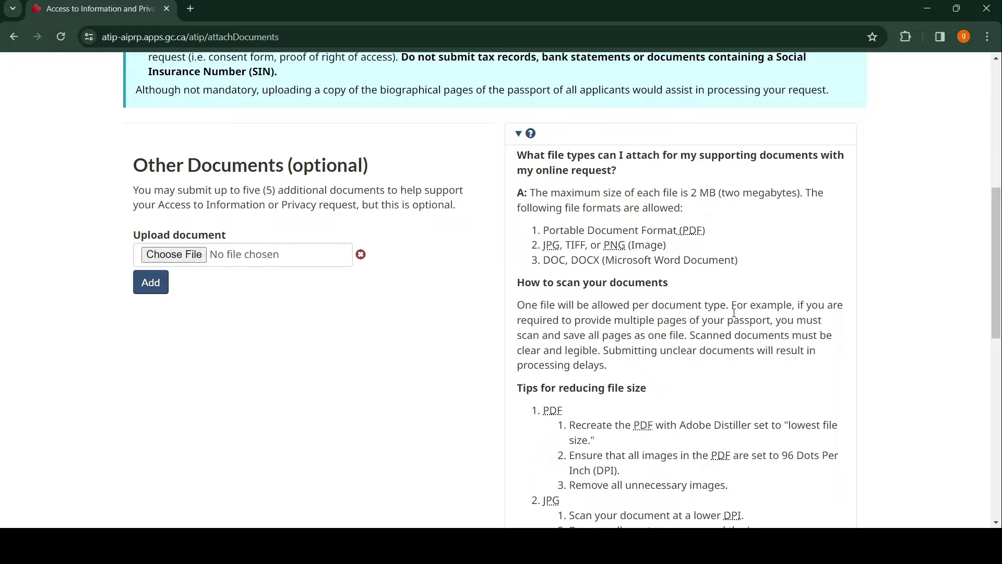
{"action": "scroll", "coordinate": [734, 313], "scroll_direction": "down", "scroll_amount": 5}
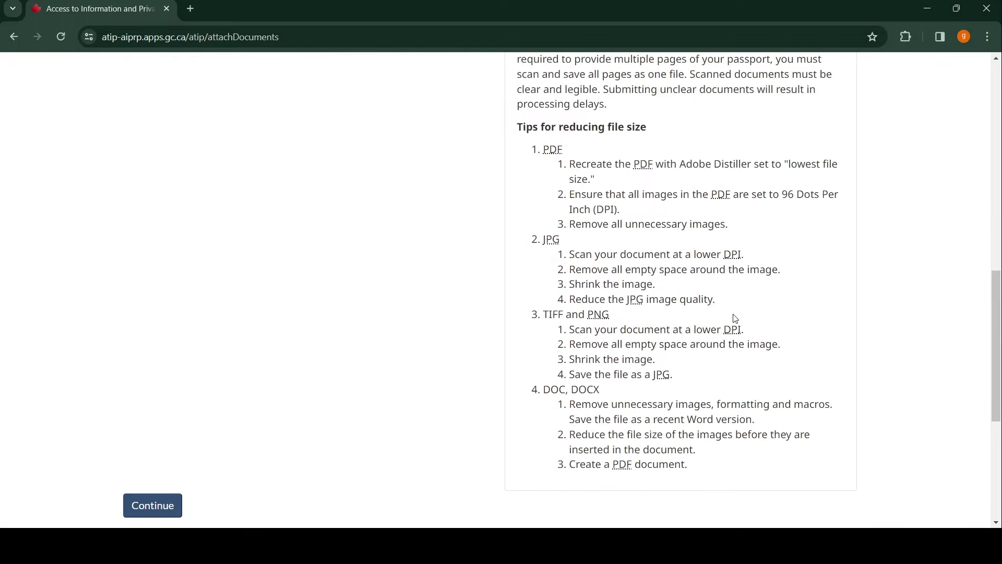
{"action": "scroll", "coordinate": [735, 319], "scroll_direction": "up", "scroll_amount": 9}
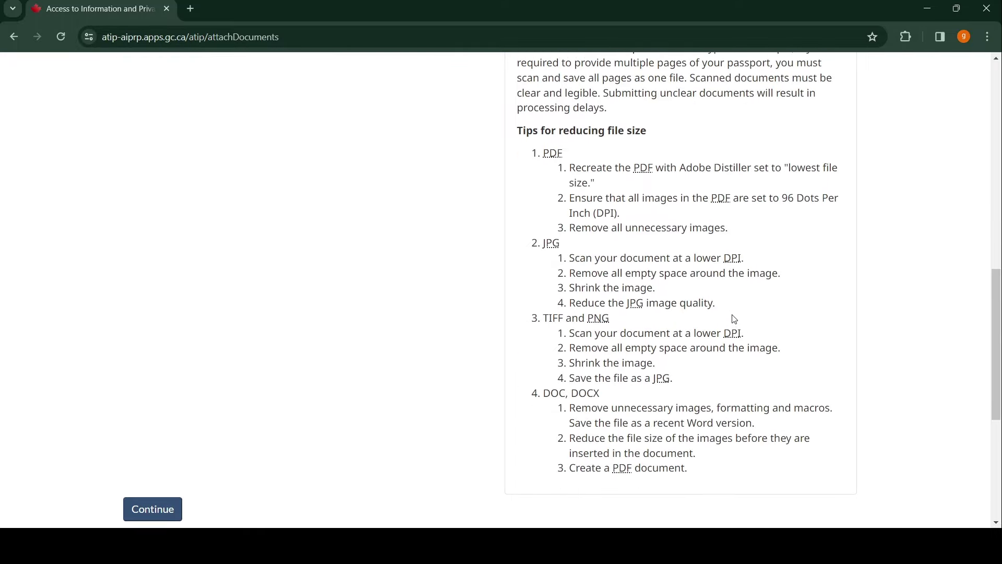